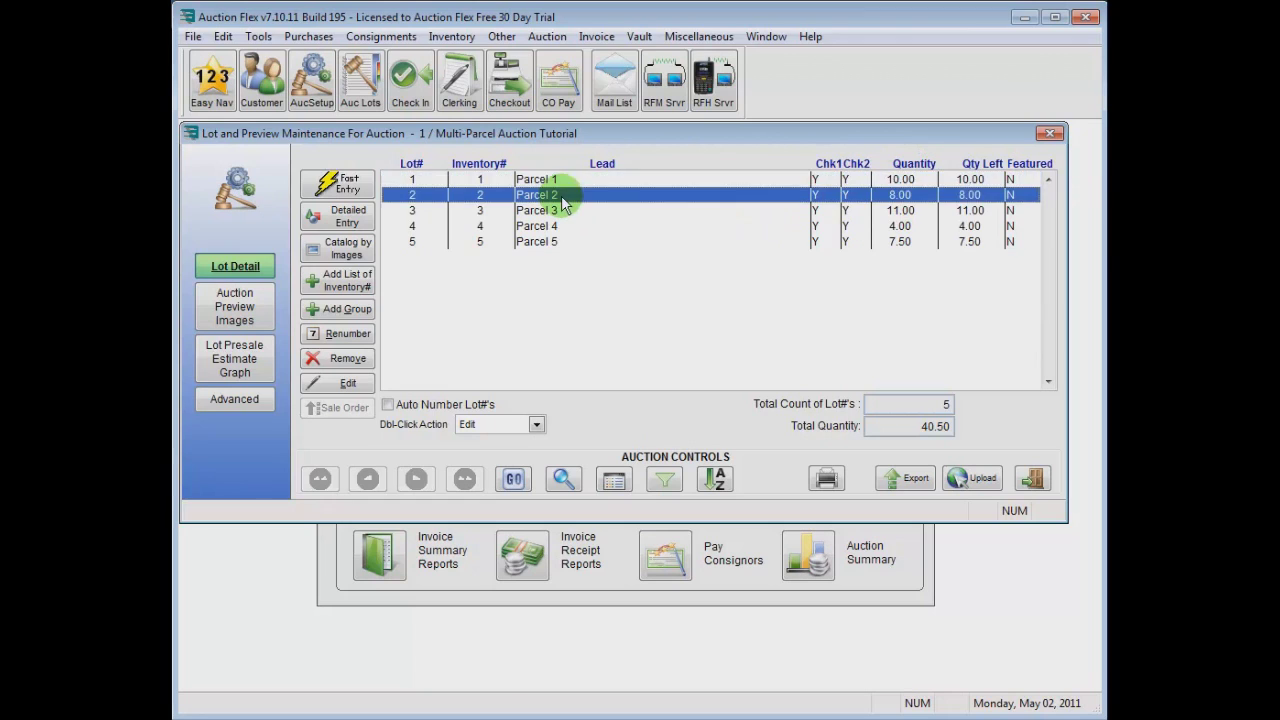
- Review the Parcel 3, Parcel 4 and Parcel 5 lots in the lot list, and close lot maintenance
click(557, 210)
click(563, 226)
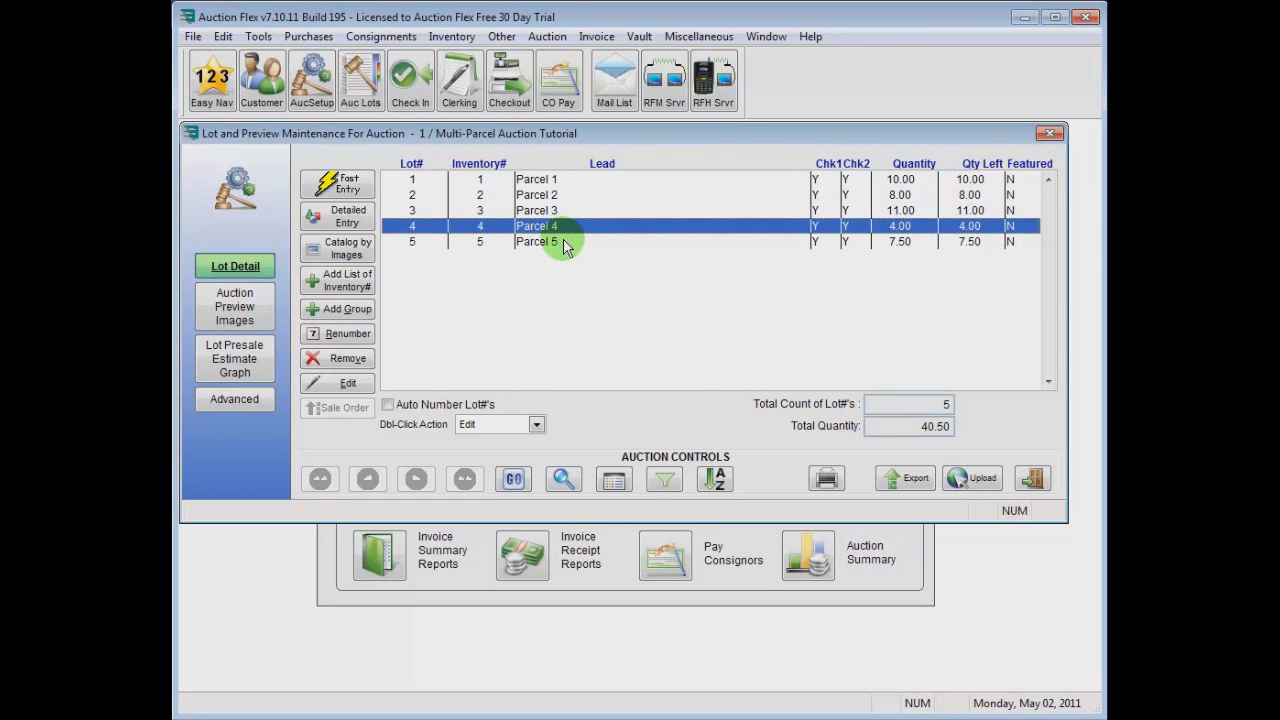
click(563, 241)
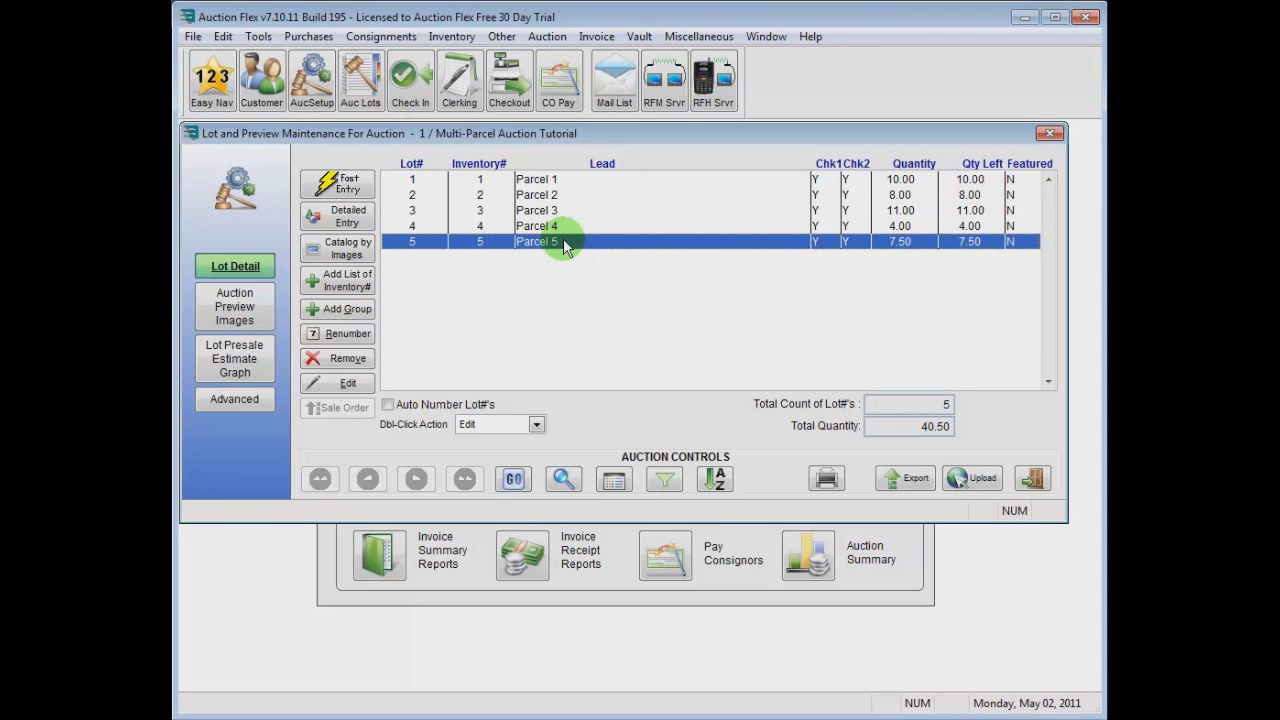
click(1032, 478)
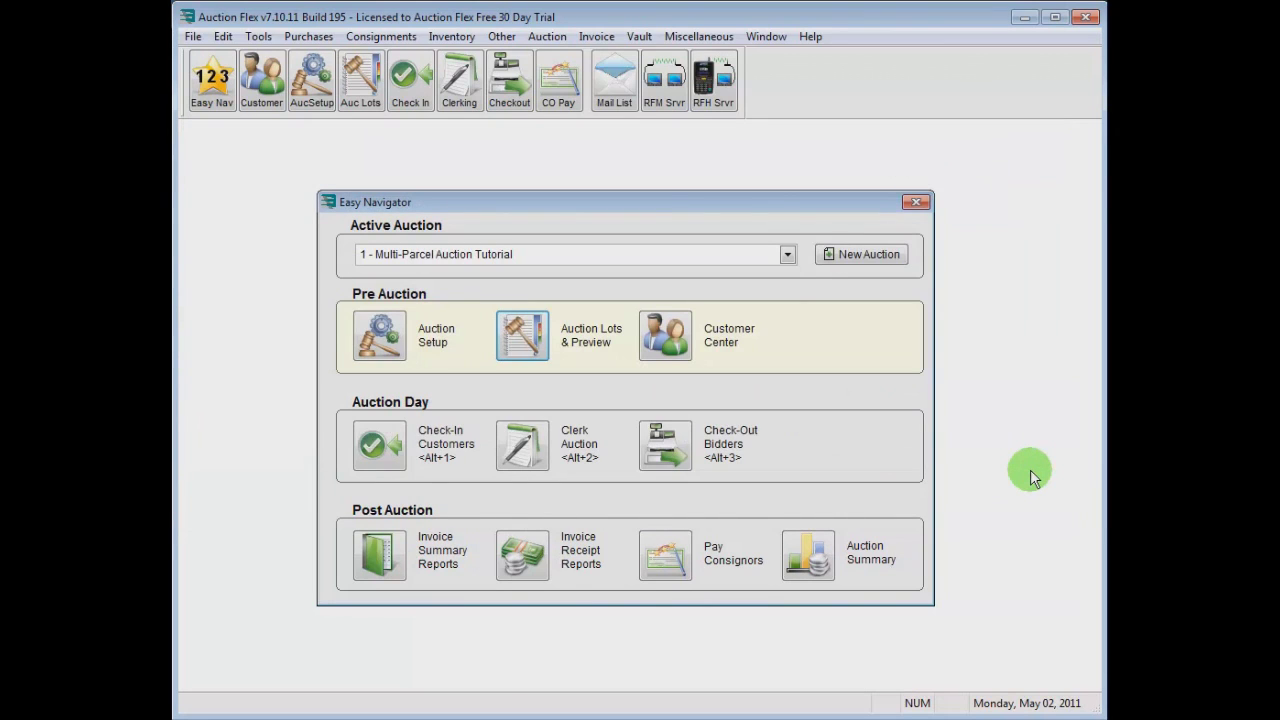
- Open multi-parcel bid maintenance for the auction and set the bid increment to be applied by Total Bid Amount
click(547, 37)
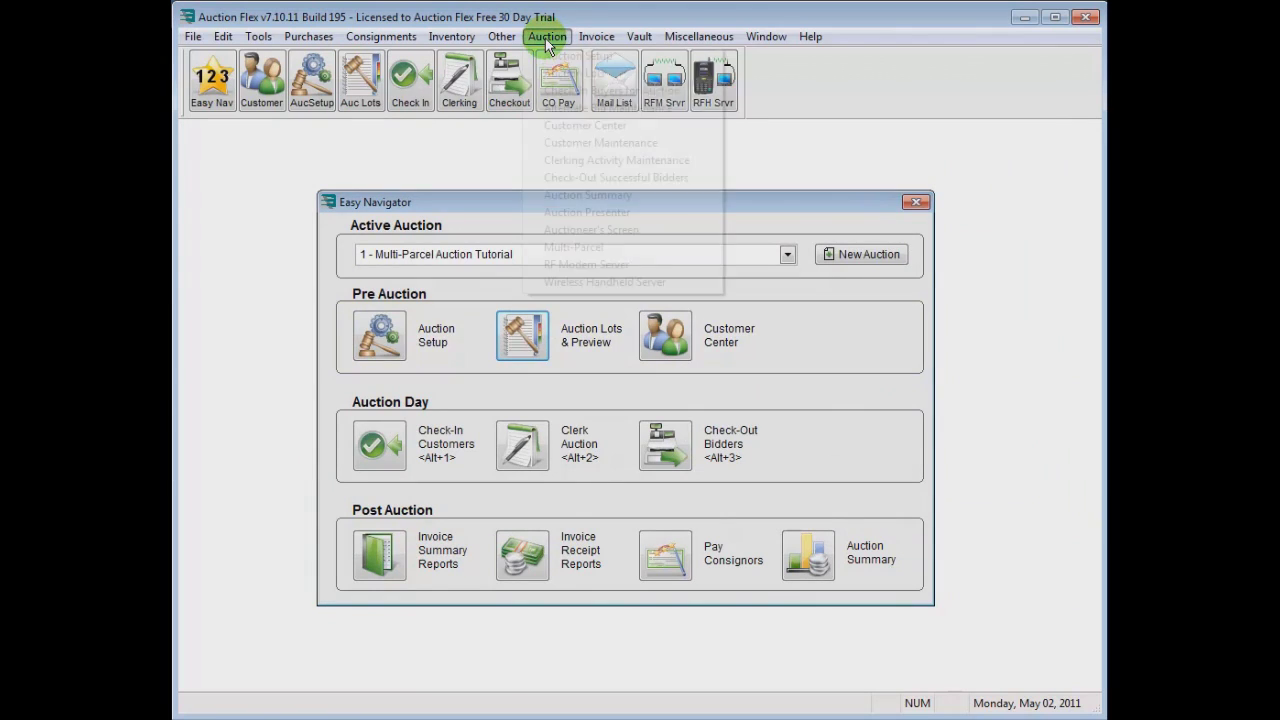
click(596, 250)
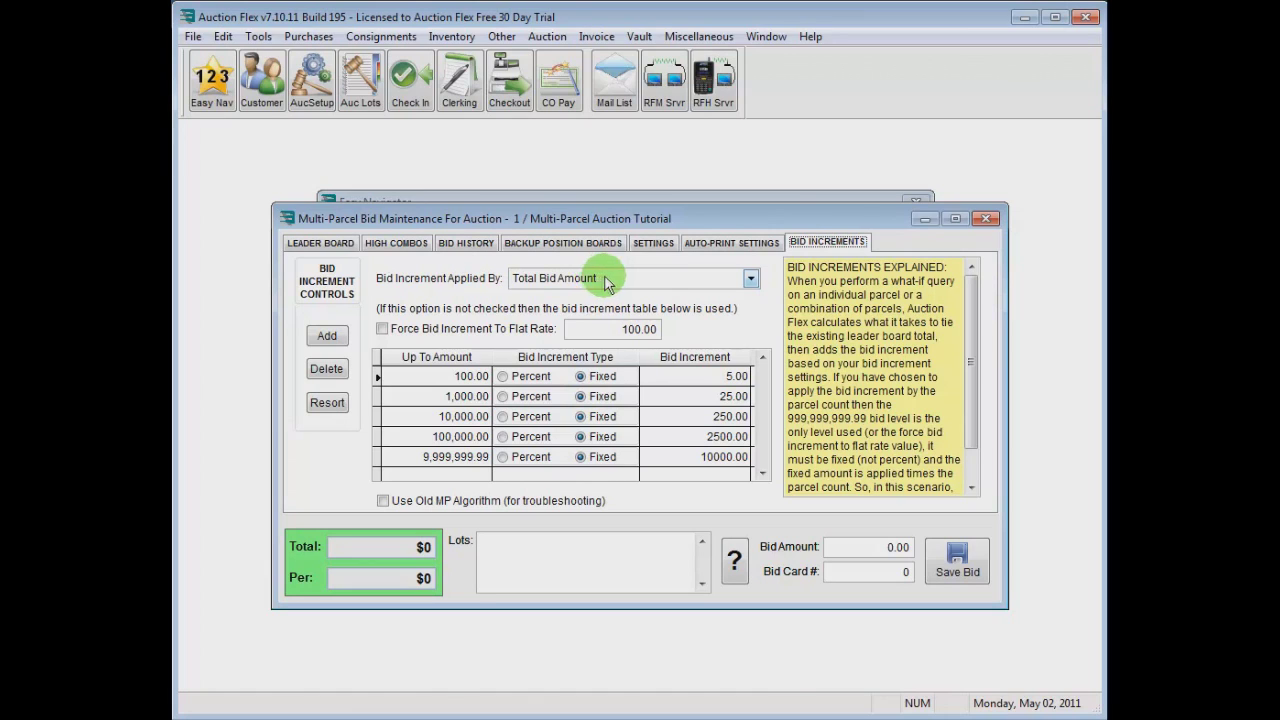
click(600, 279)
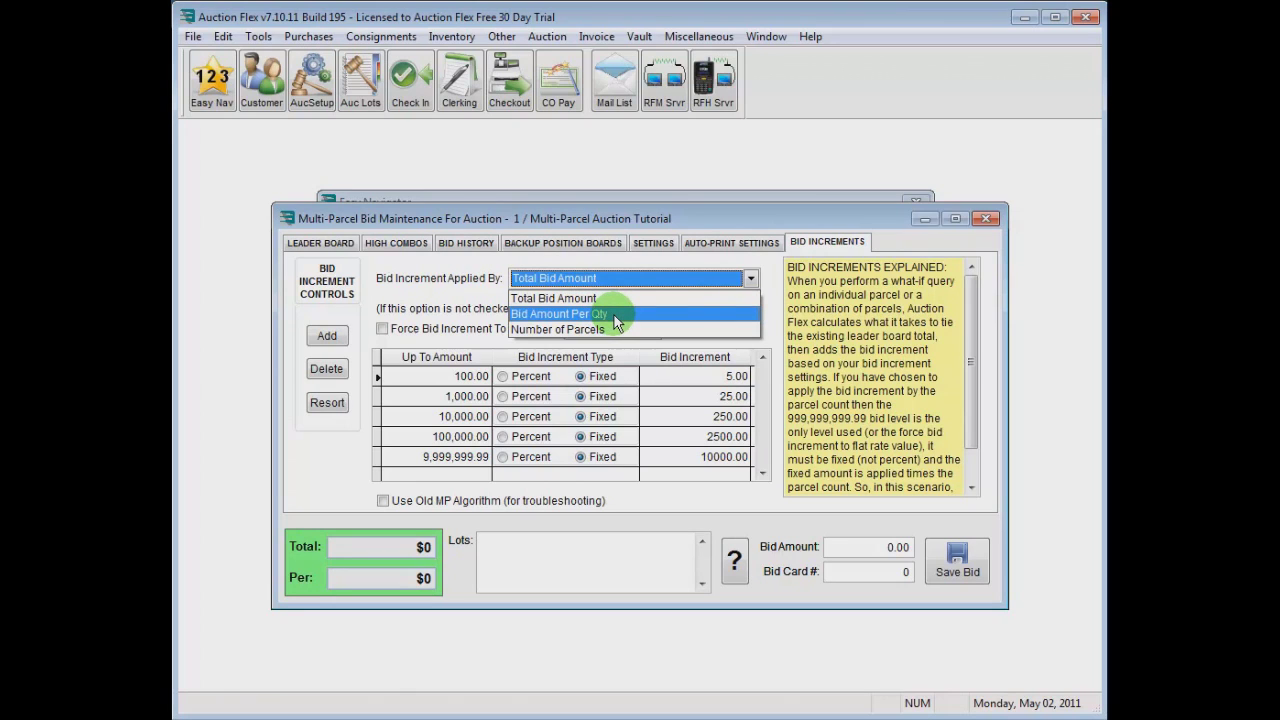
click(614, 315)
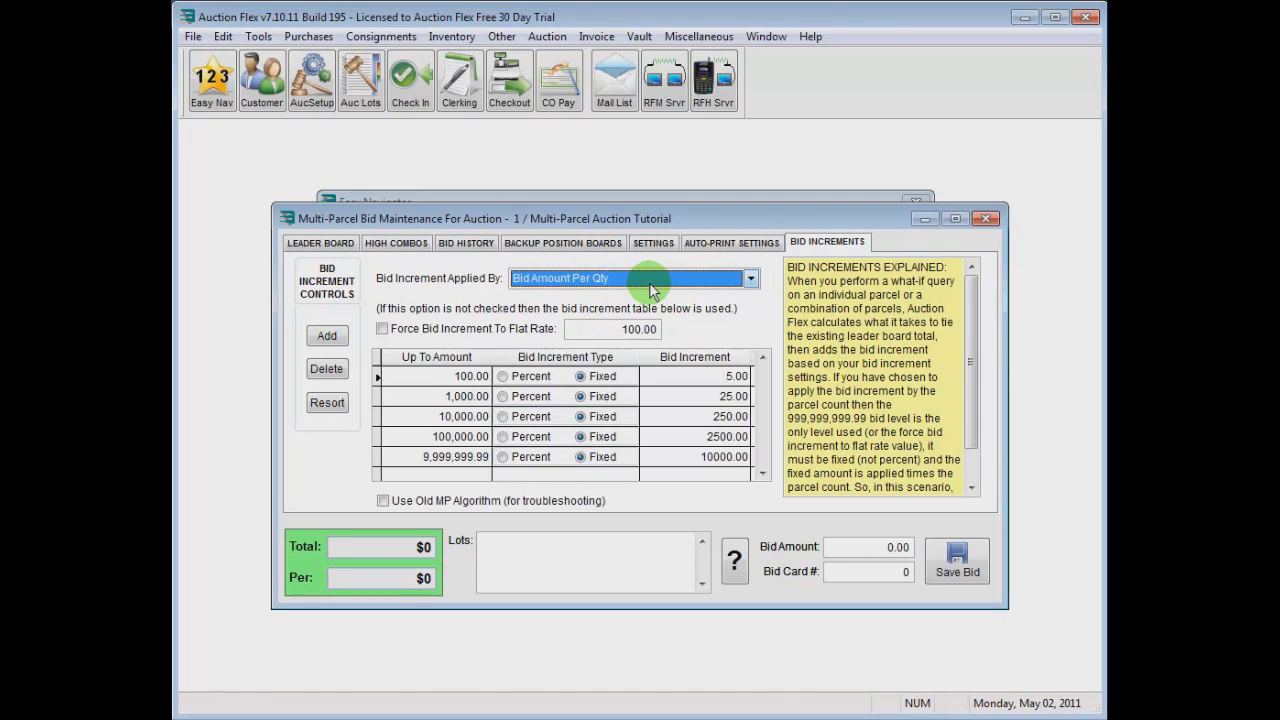
click(651, 289)
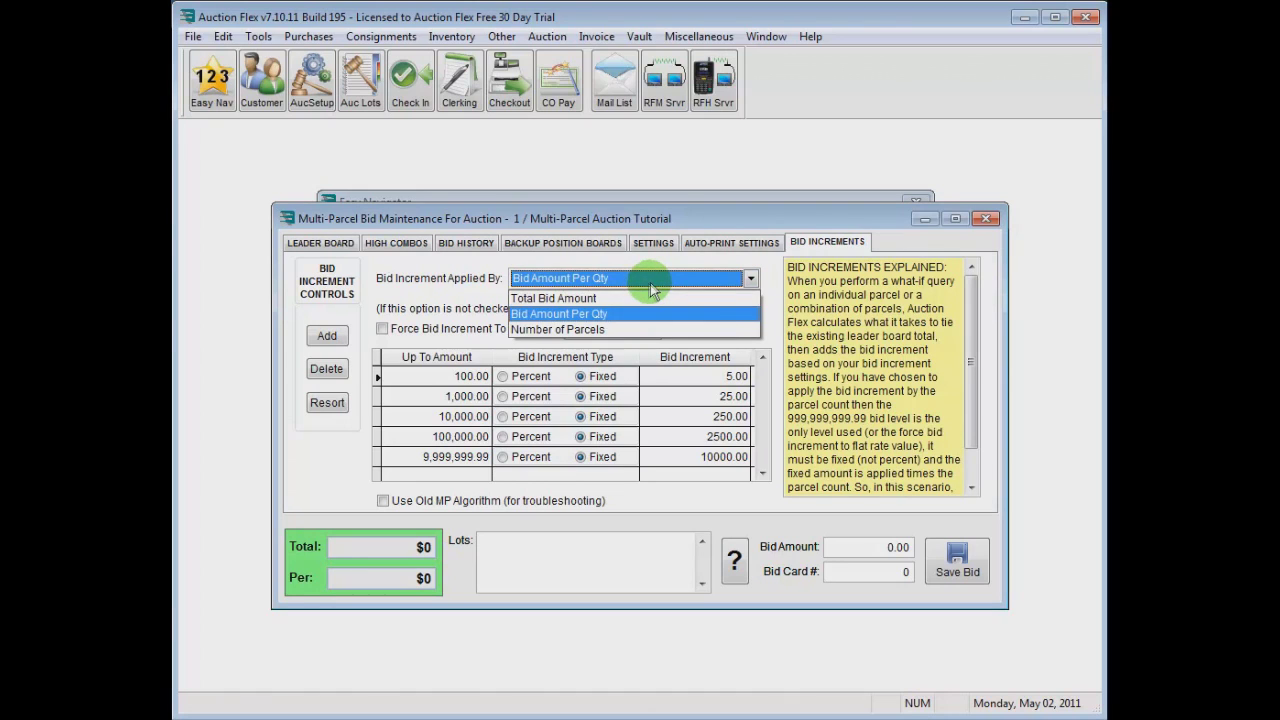
click(553, 298)
- Force the bid increment to a flat rate of 1000
click(382, 328)
click(615, 330)
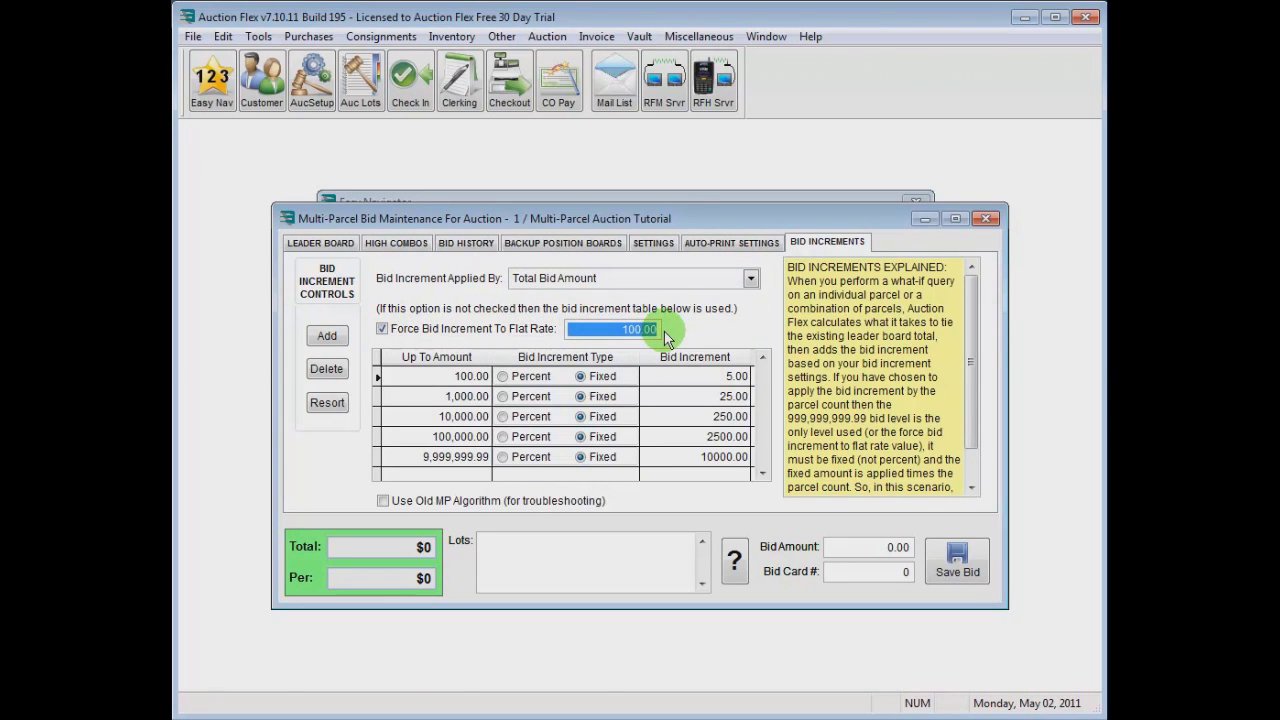
text(1000)
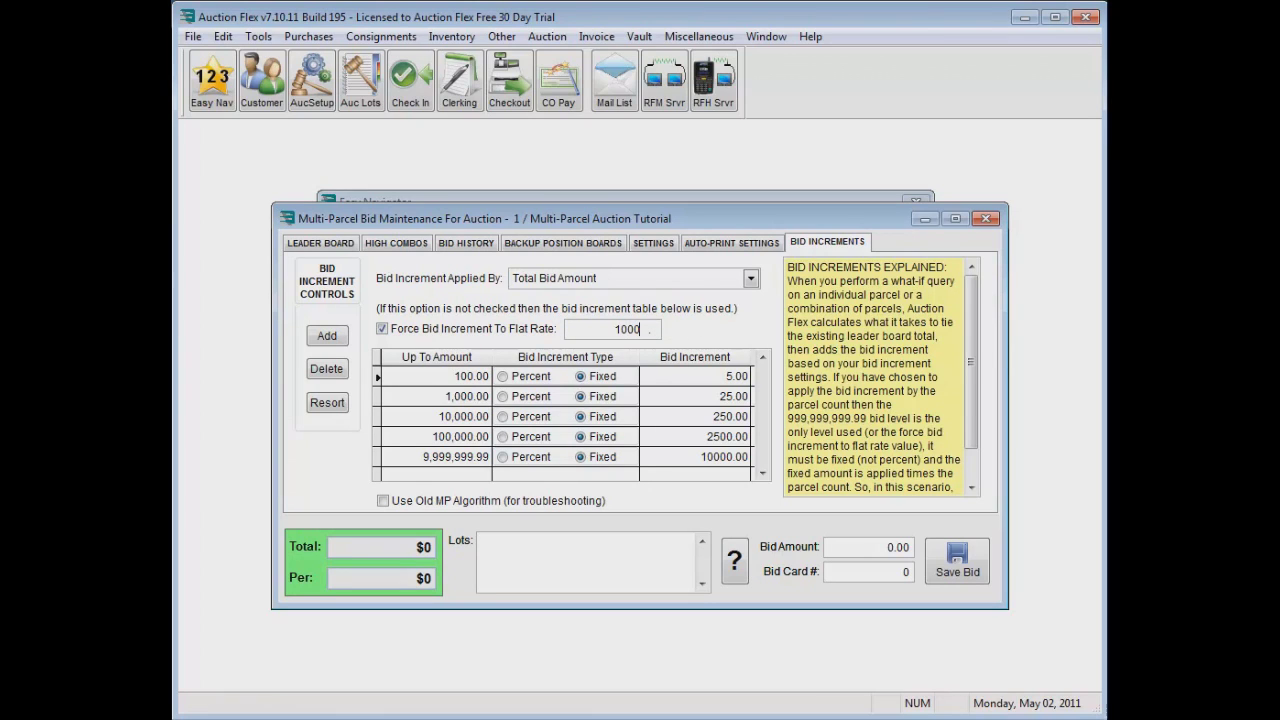
key(Tab)
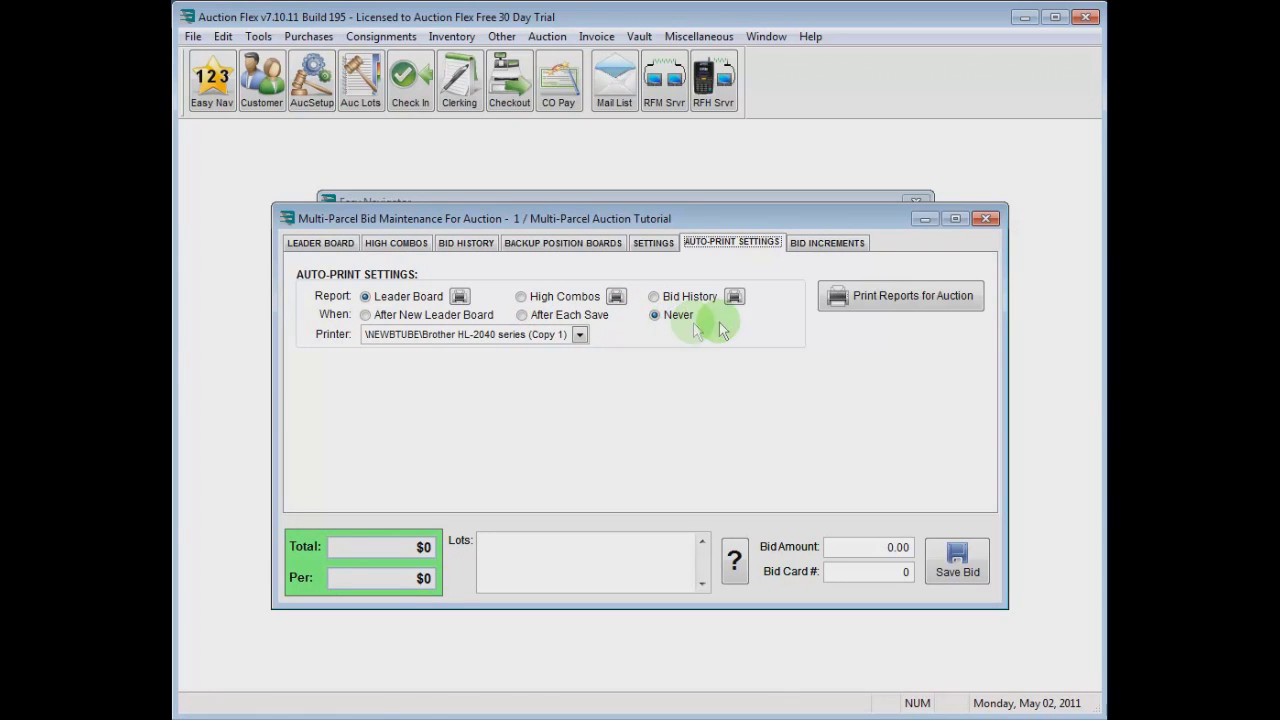
- Check the quantity caption in the display settings, and open the Map Presenter with its whole window in view
click(654, 244)
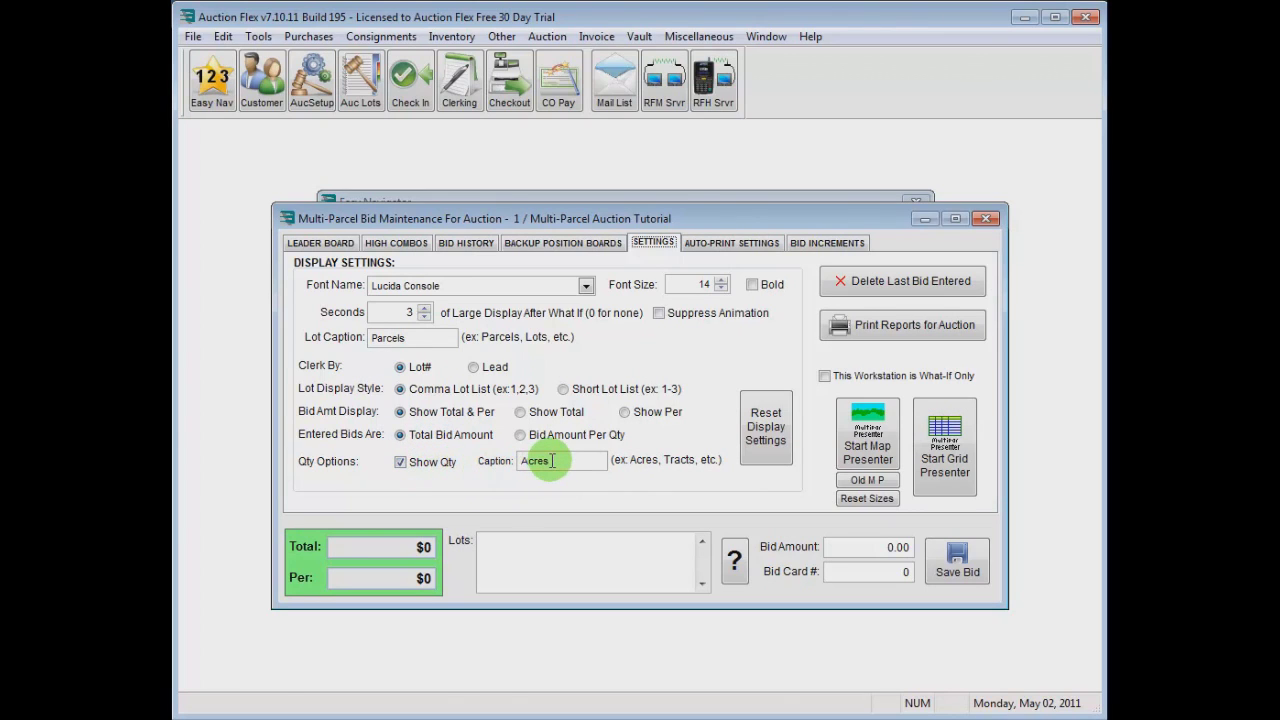
drag(552, 460, 514, 460)
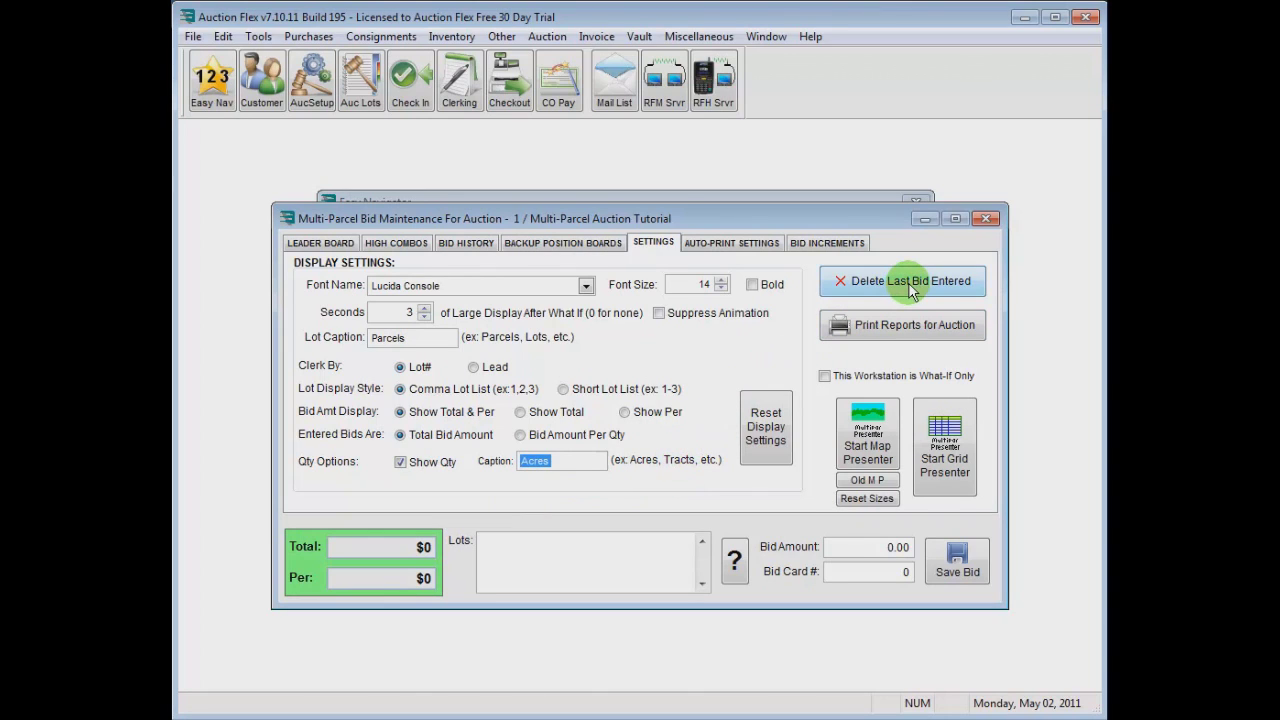
click(867, 440)
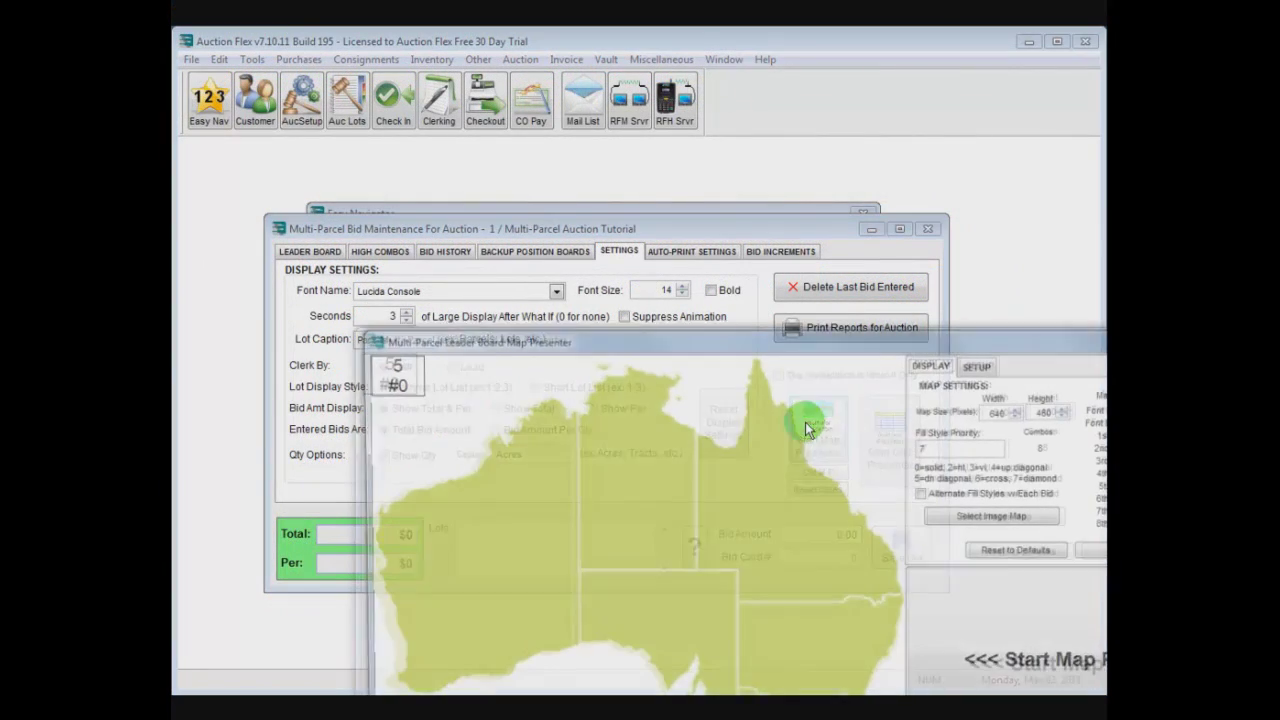
drag(849, 342, 686, 175)
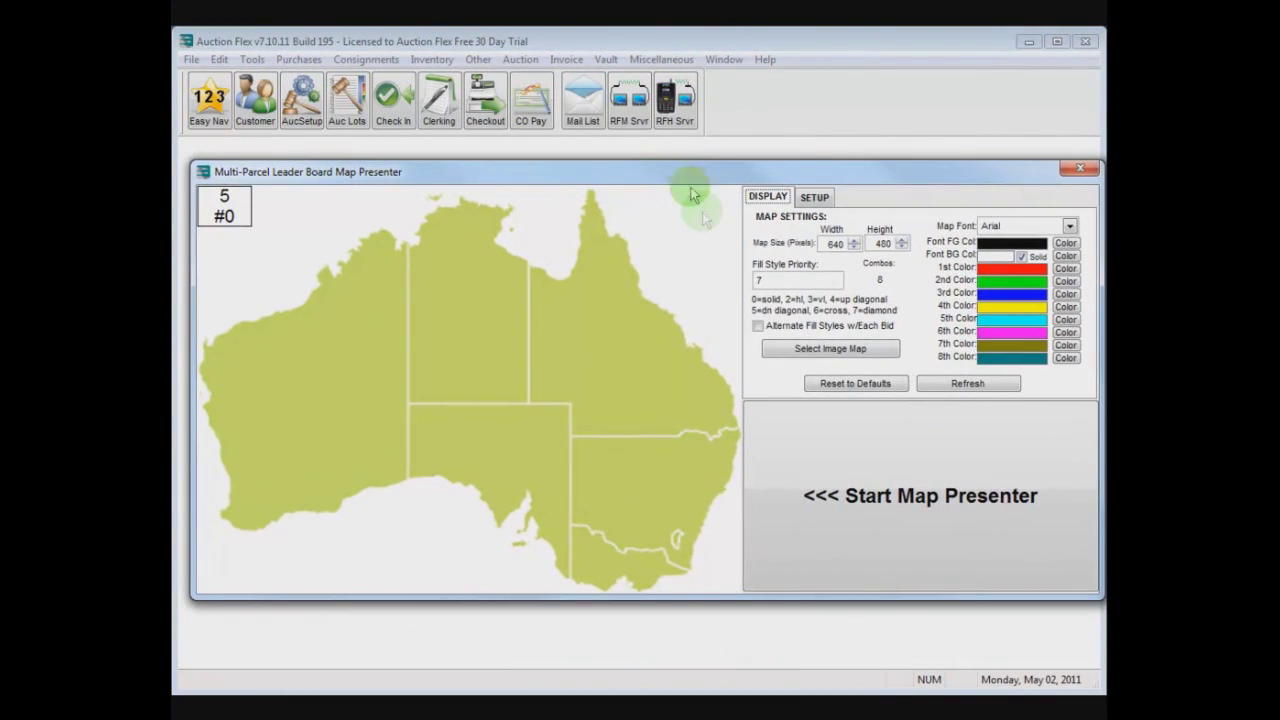
- Load Australia.jpg from the Desktop as the presenter's image map
click(818, 350)
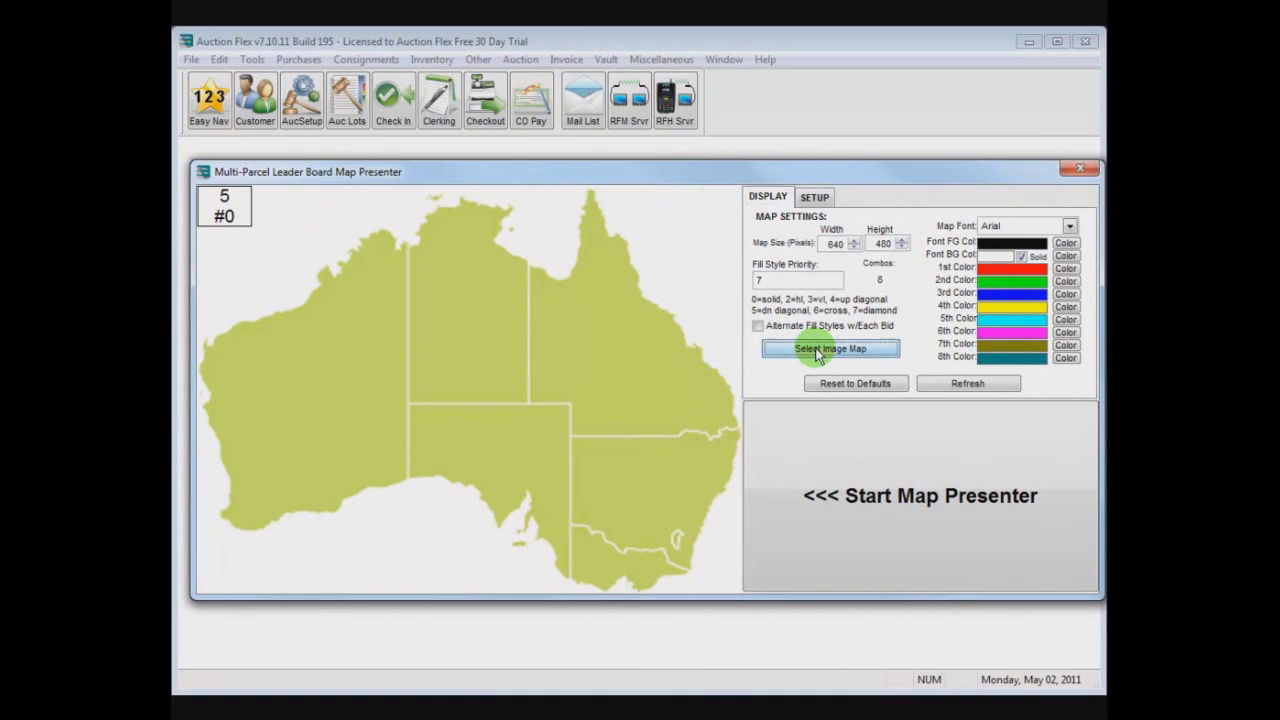
drag(871, 320, 877, 500)
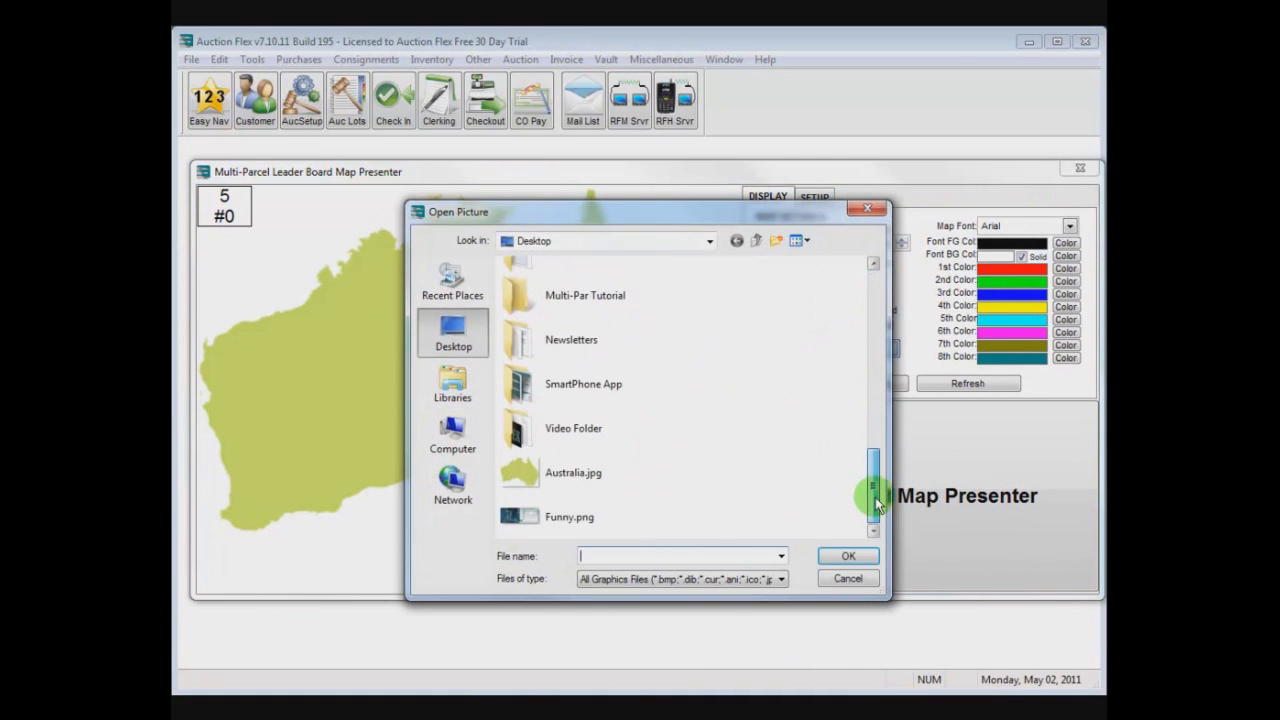
click(553, 465)
click(849, 556)
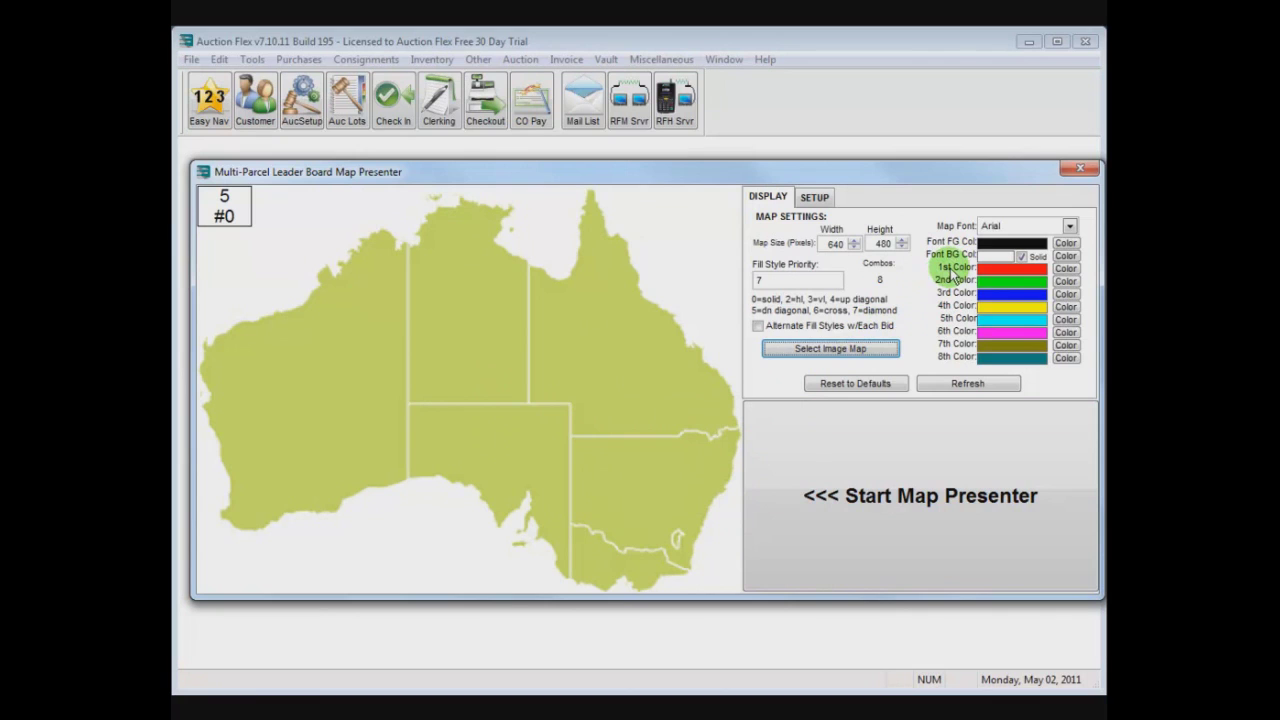
- Trace the outline of the westernmost region, Western Australia, as the parcel shape for lot 1 and complete it
click(814, 197)
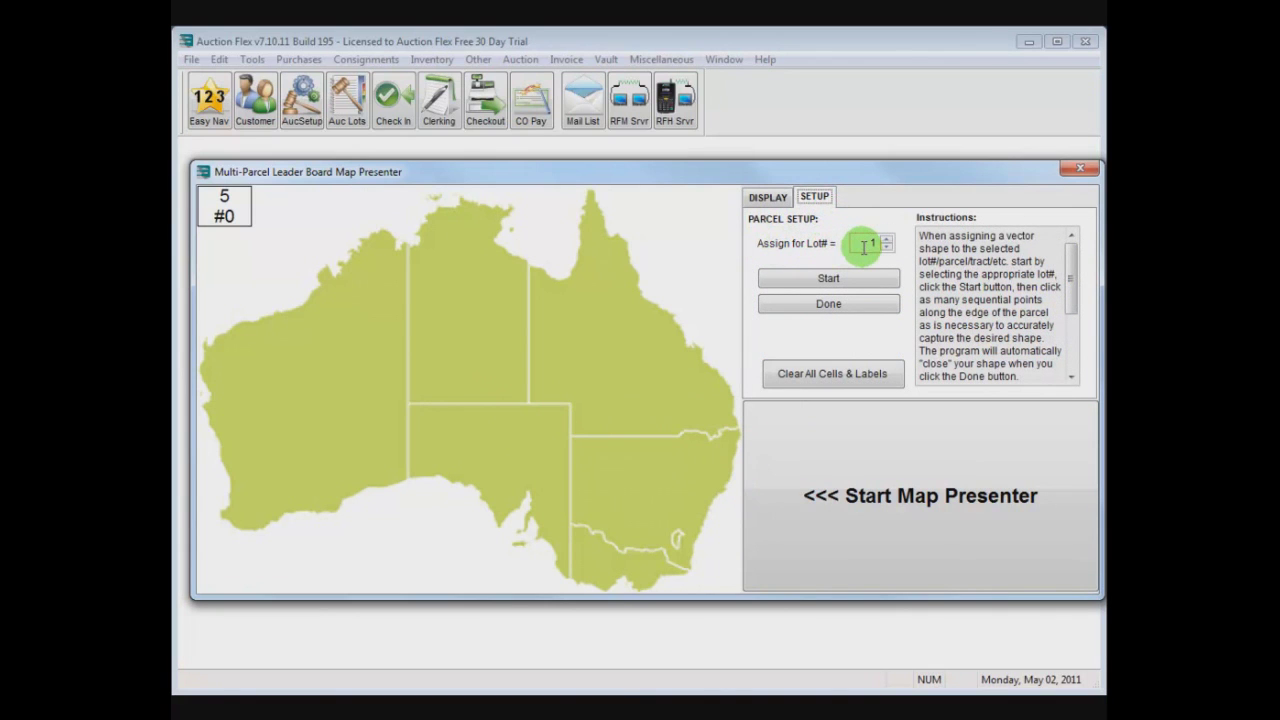
click(848, 281)
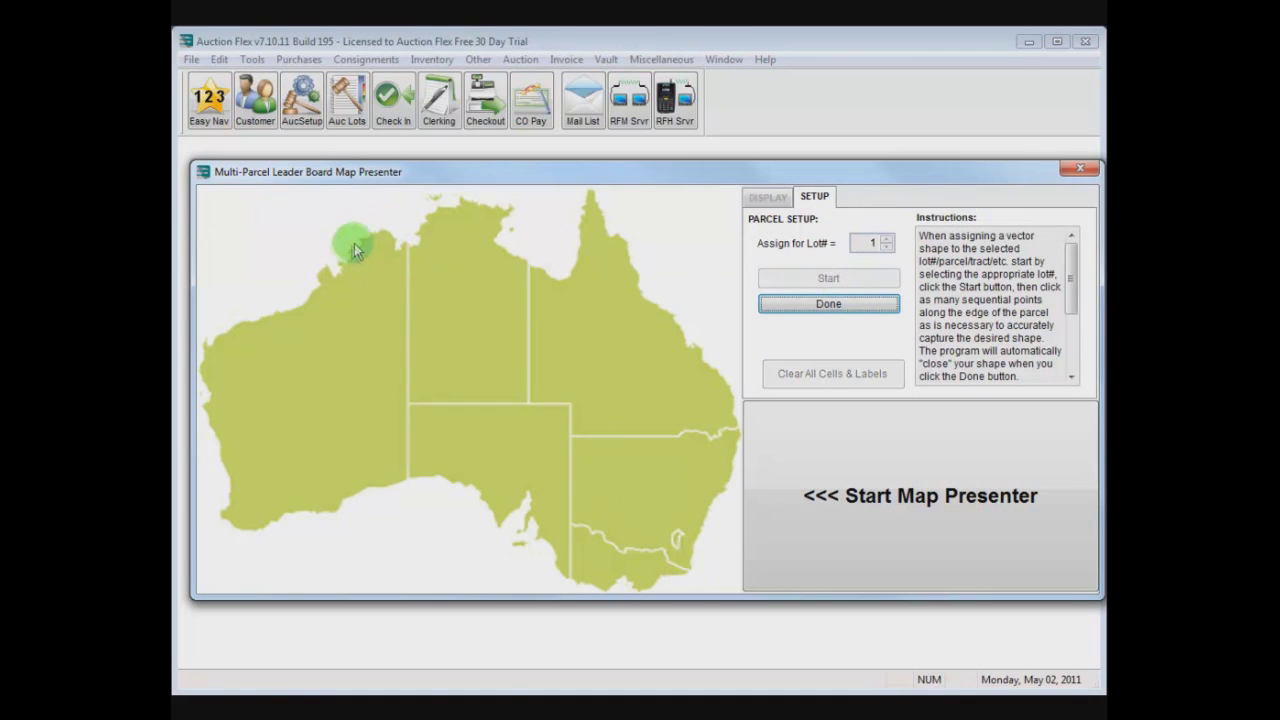
click(318, 288)
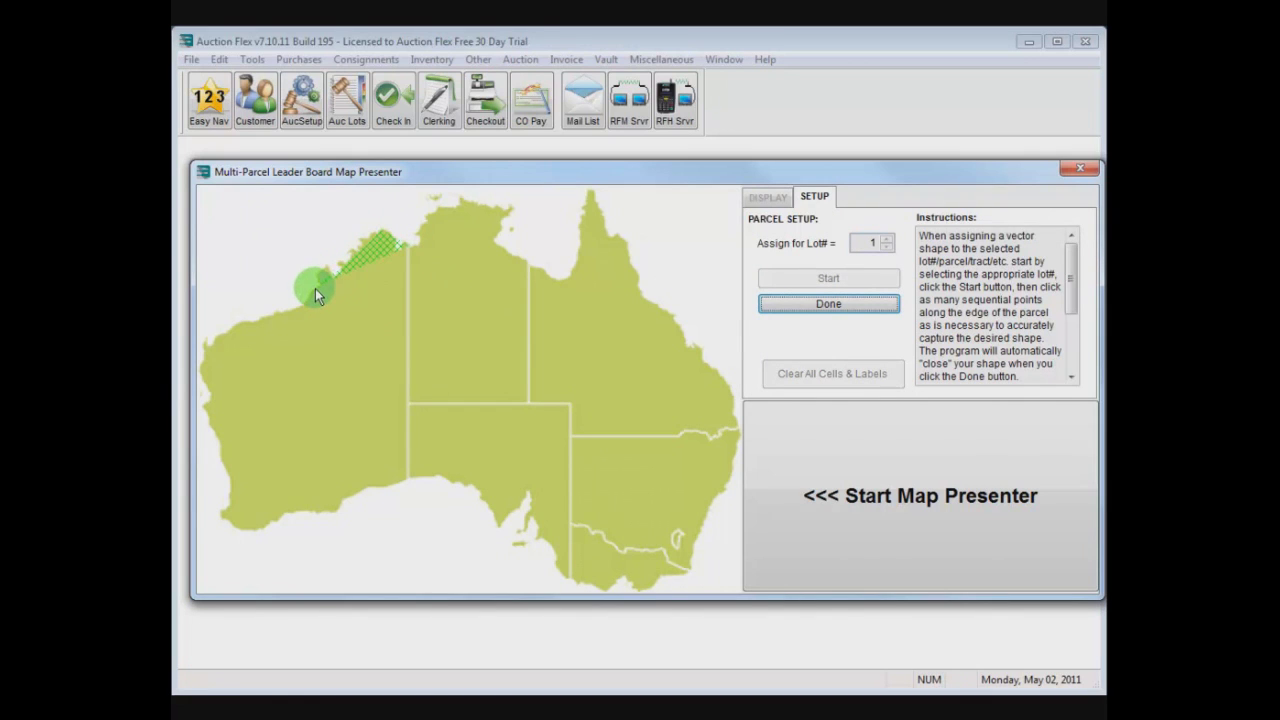
click(257, 320)
click(213, 343)
click(201, 368)
click(210, 388)
click(208, 410)
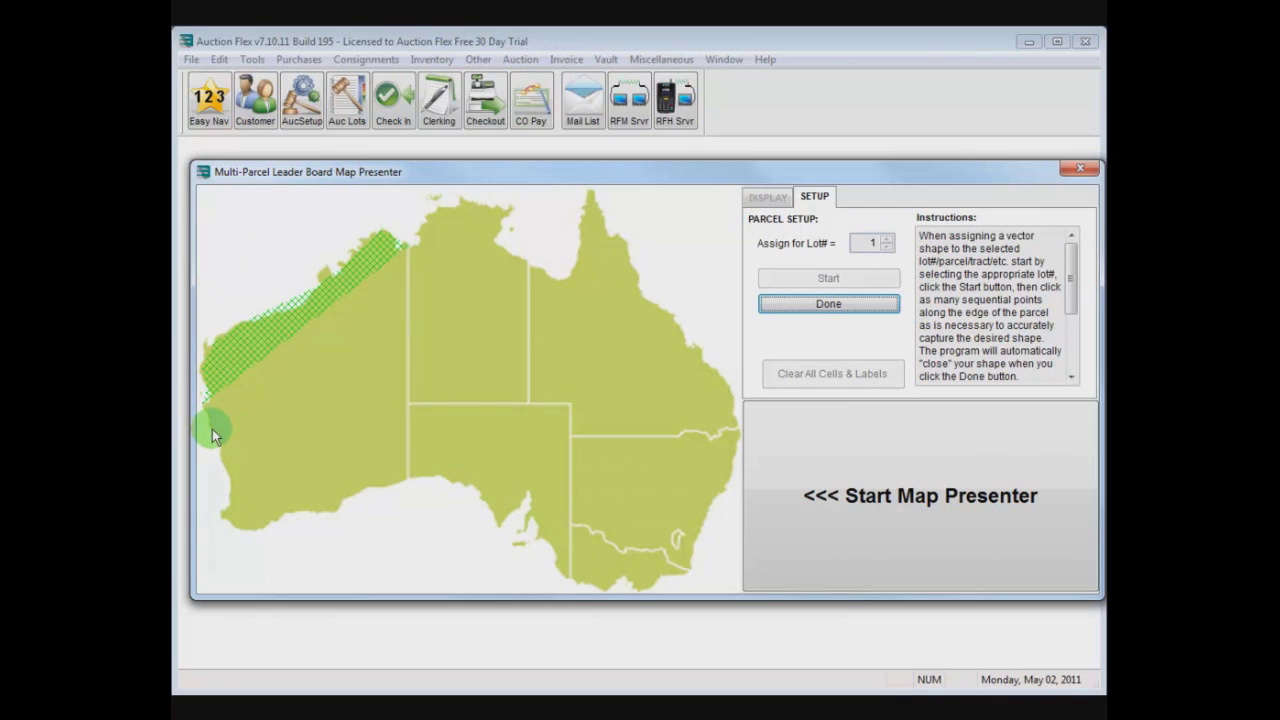
click(212, 429)
click(229, 485)
click(223, 515)
click(234, 523)
click(266, 523)
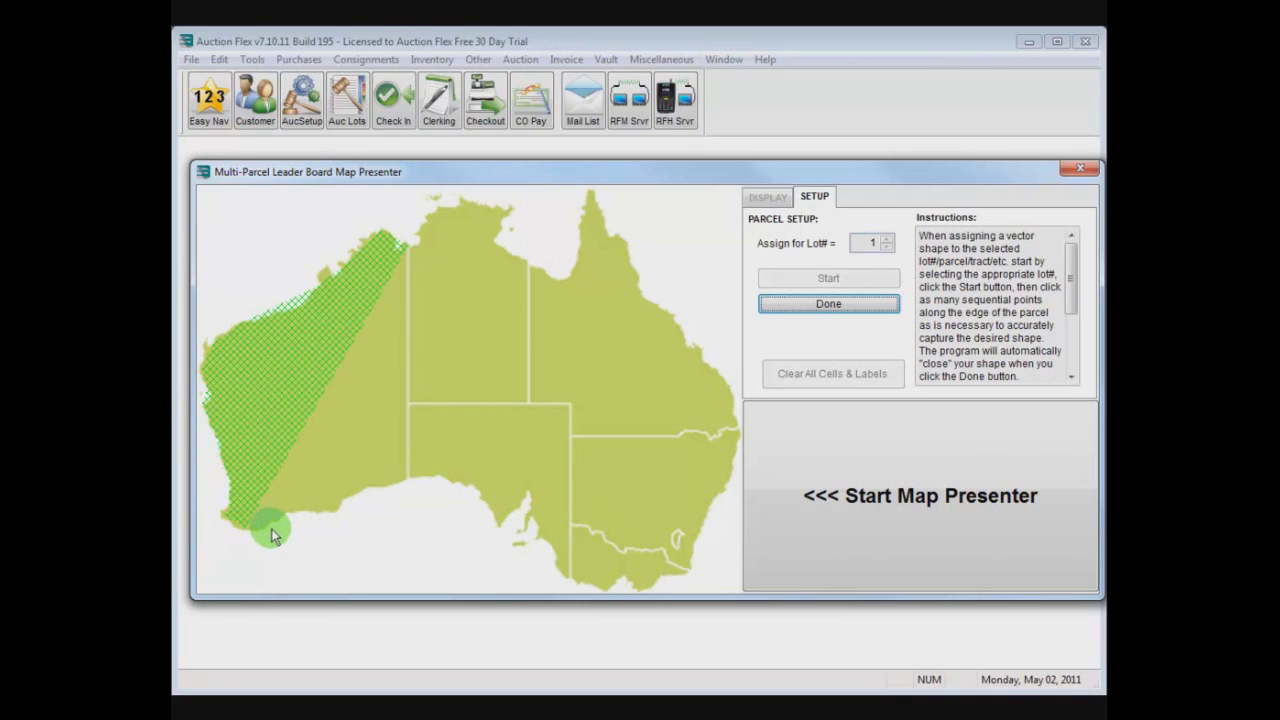
click(286, 523)
click(323, 514)
click(341, 507)
click(351, 504)
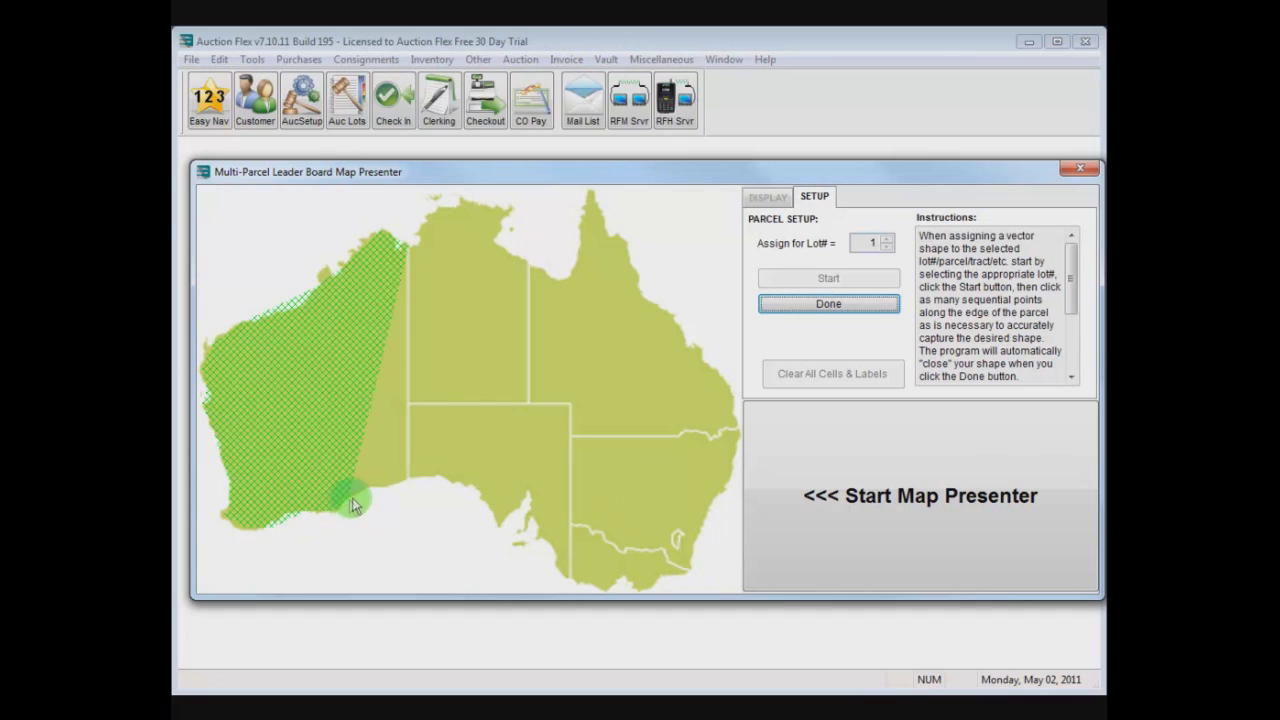
click(364, 493)
click(379, 494)
click(408, 481)
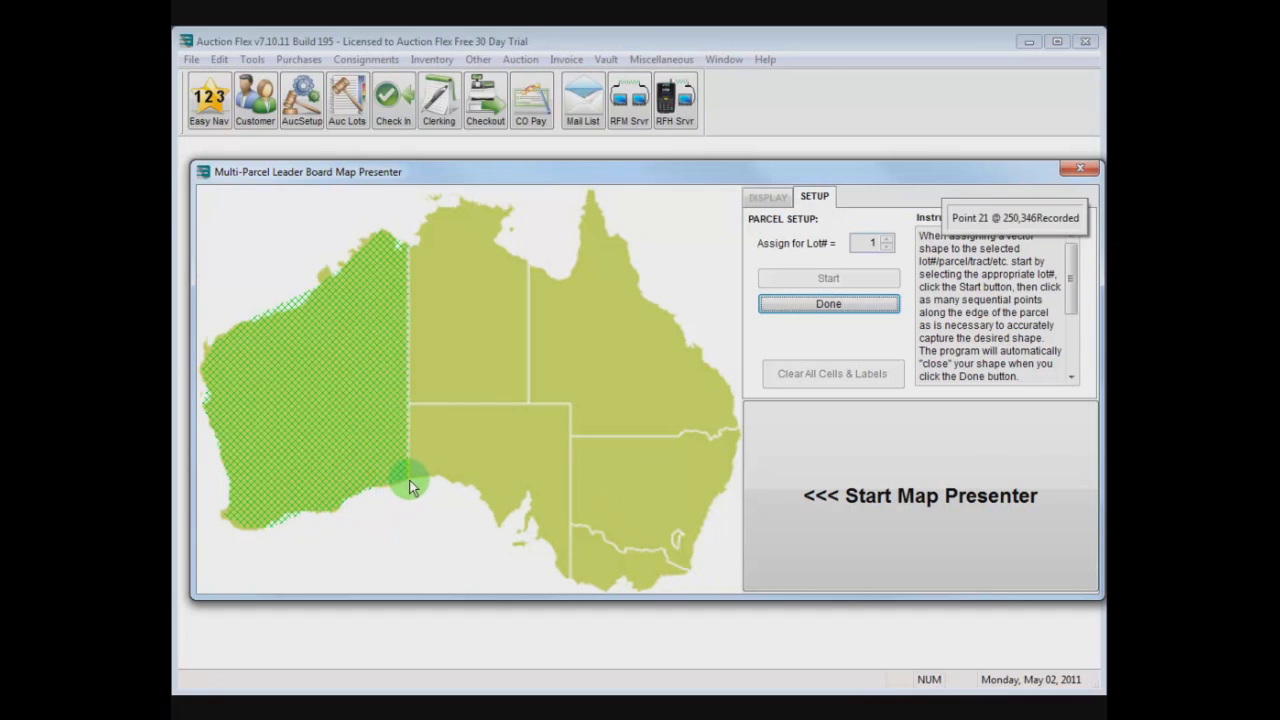
click(407, 243)
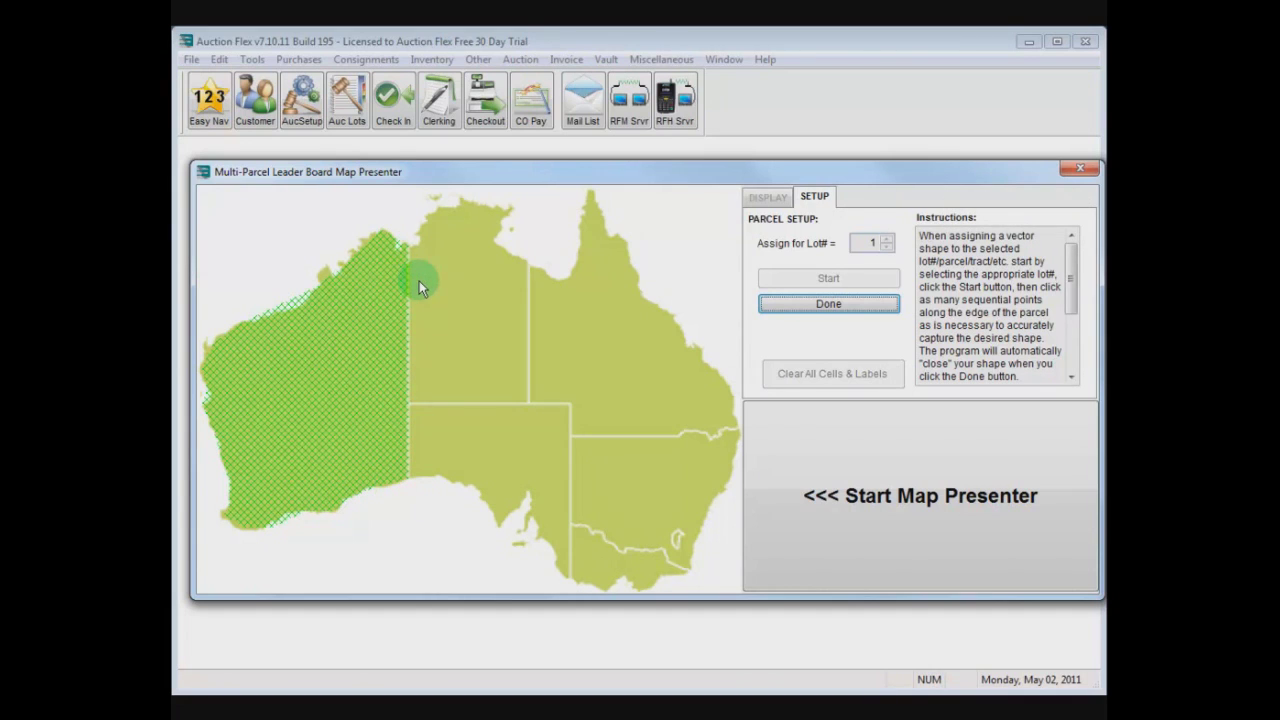
click(814, 304)
- Trace the north-central region, the Northern Territory, as the parcel shape for lot 2 and complete it
click(879, 245)
click(823, 277)
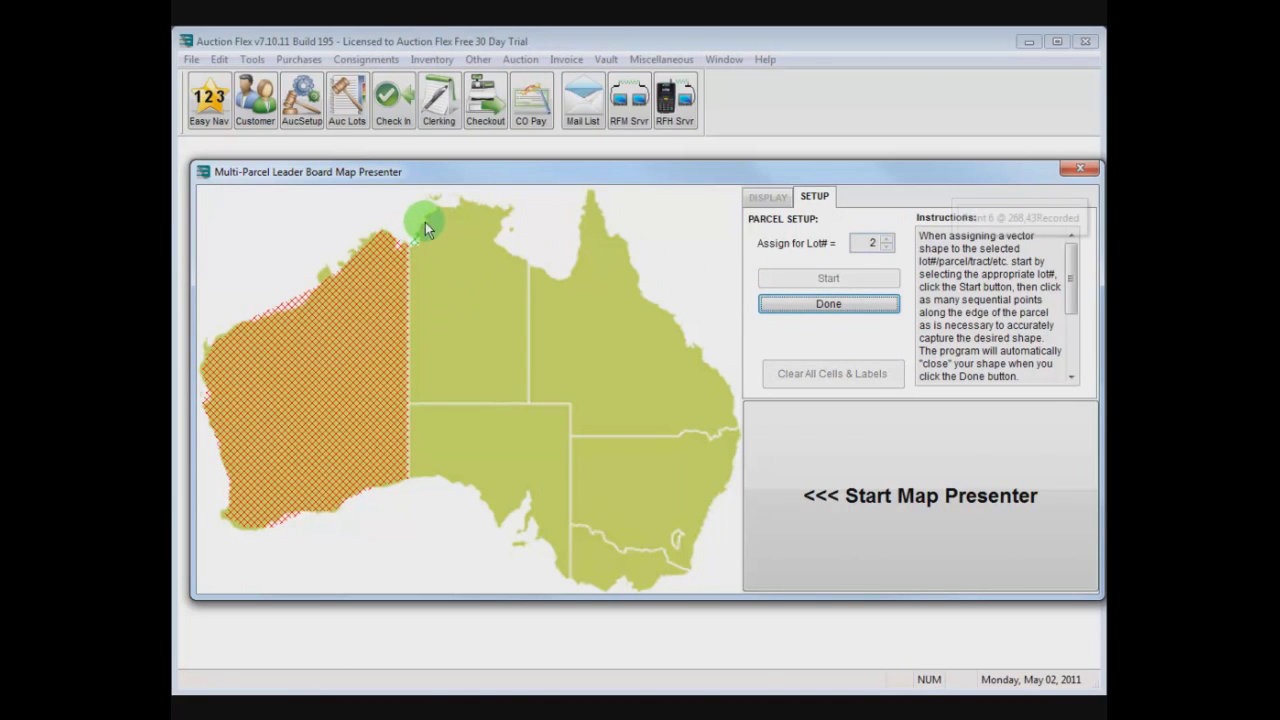
click(507, 214)
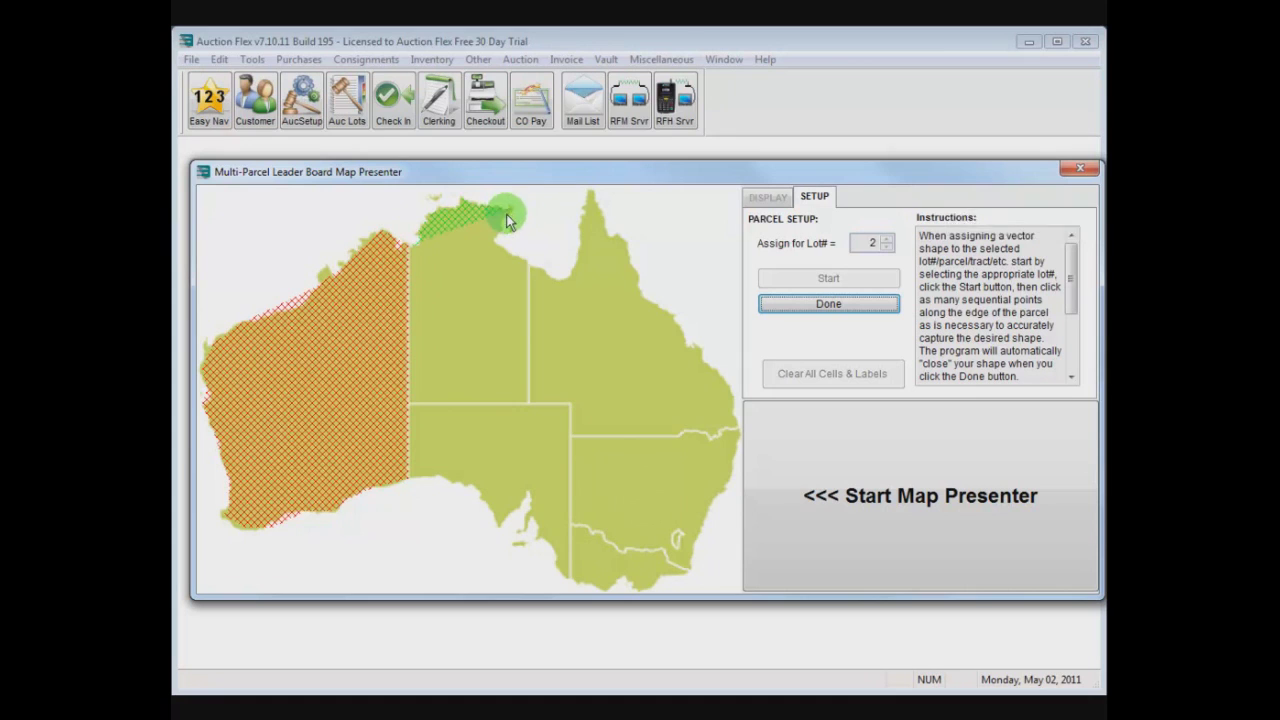
click(525, 266)
click(527, 396)
click(412, 405)
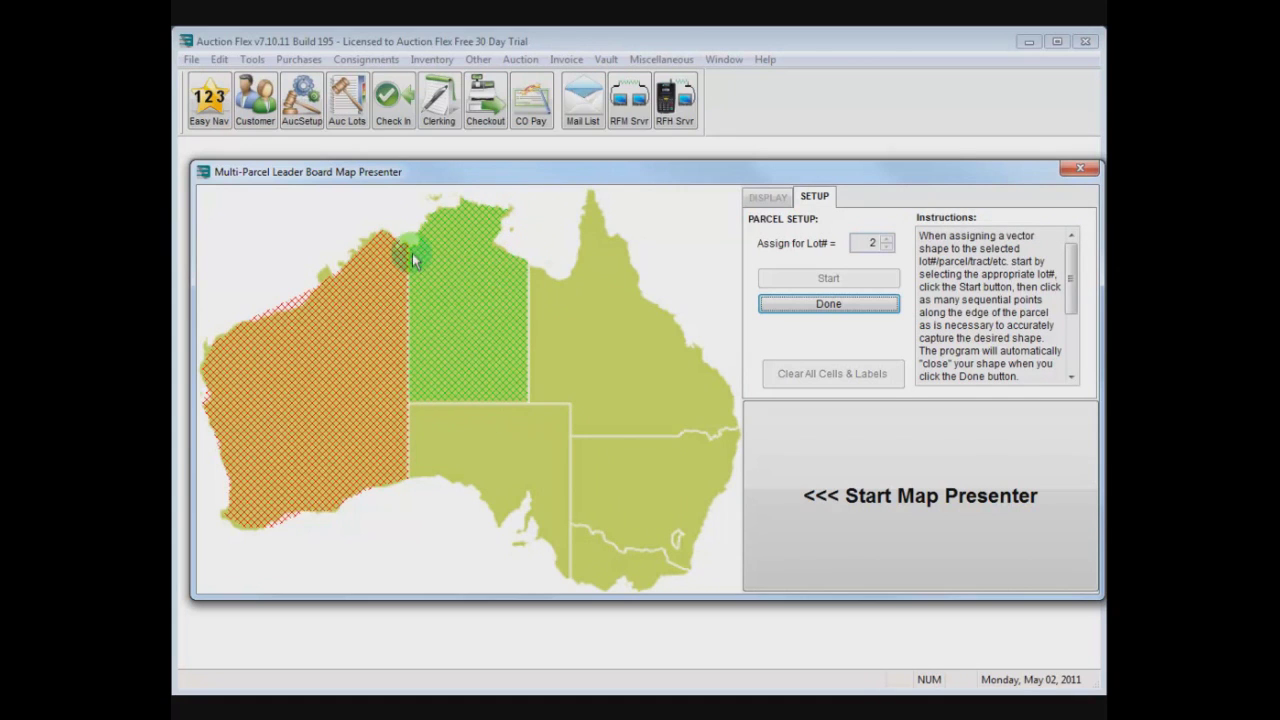
click(828, 304)
- Trace the south-central region, South Australia, as the parcel shape for lot 3 and complete it
click(886, 239)
click(828, 278)
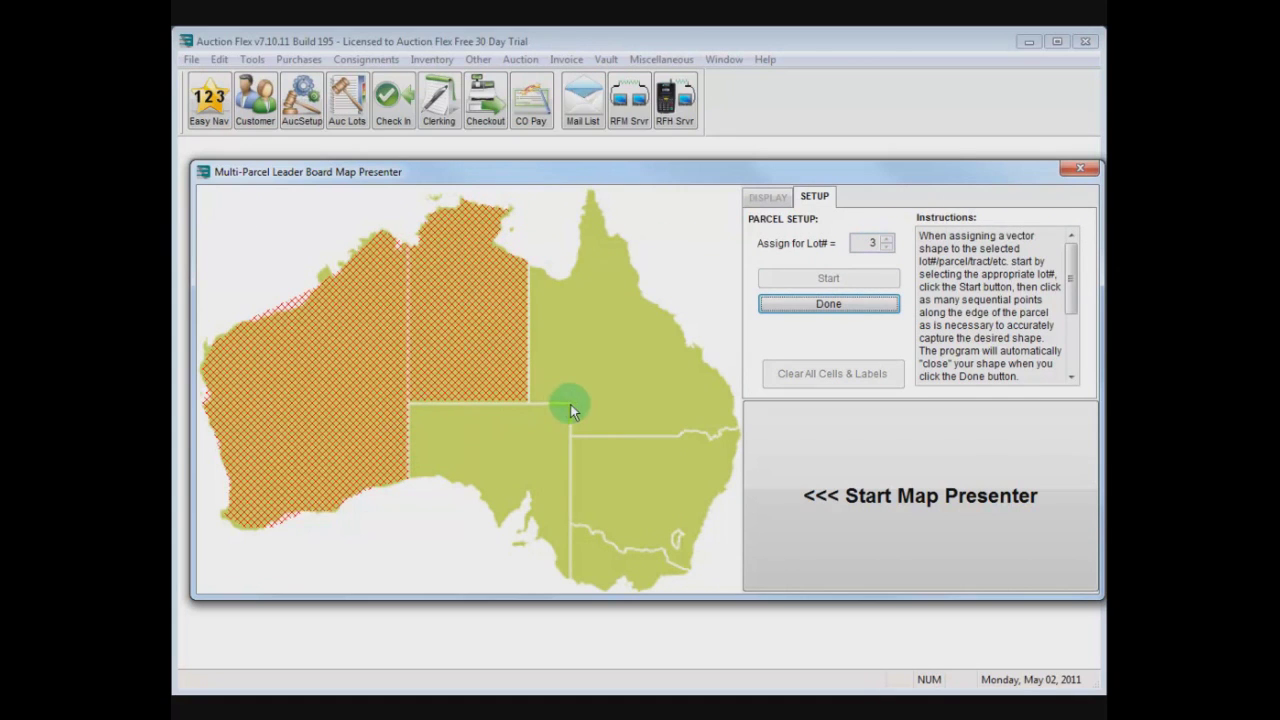
click(570, 577)
click(545, 550)
click(525, 532)
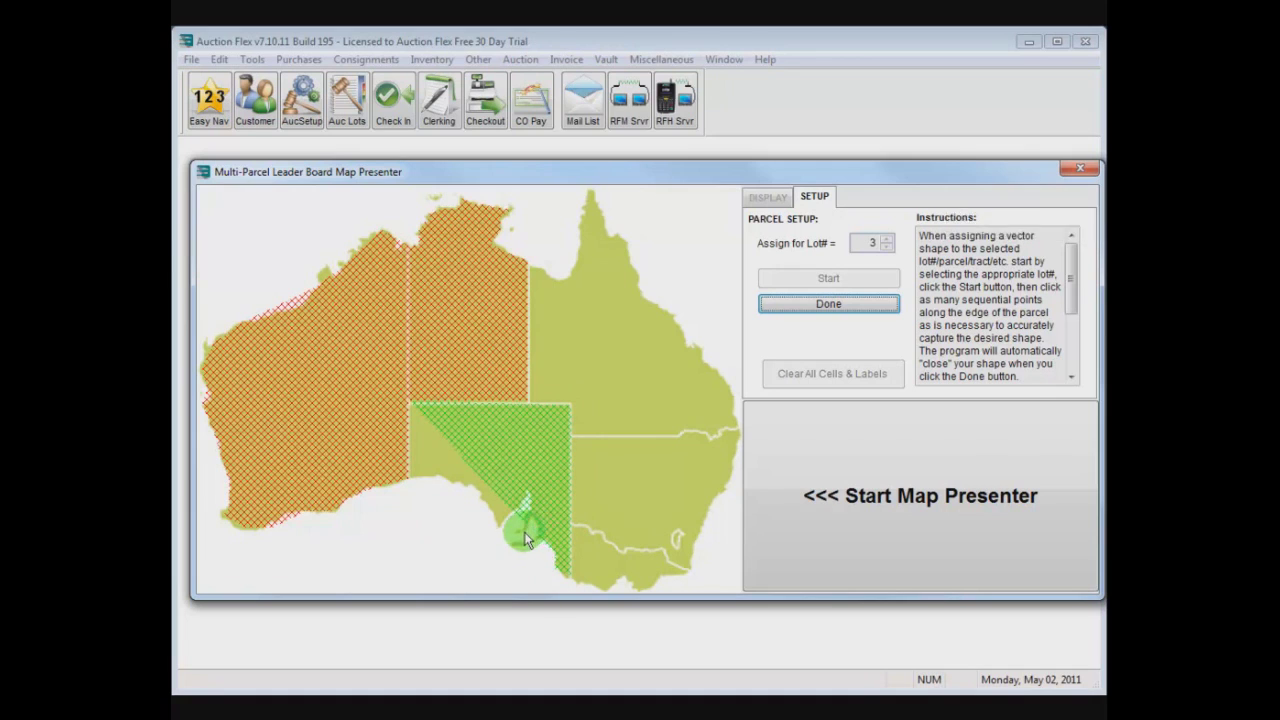
click(497, 531)
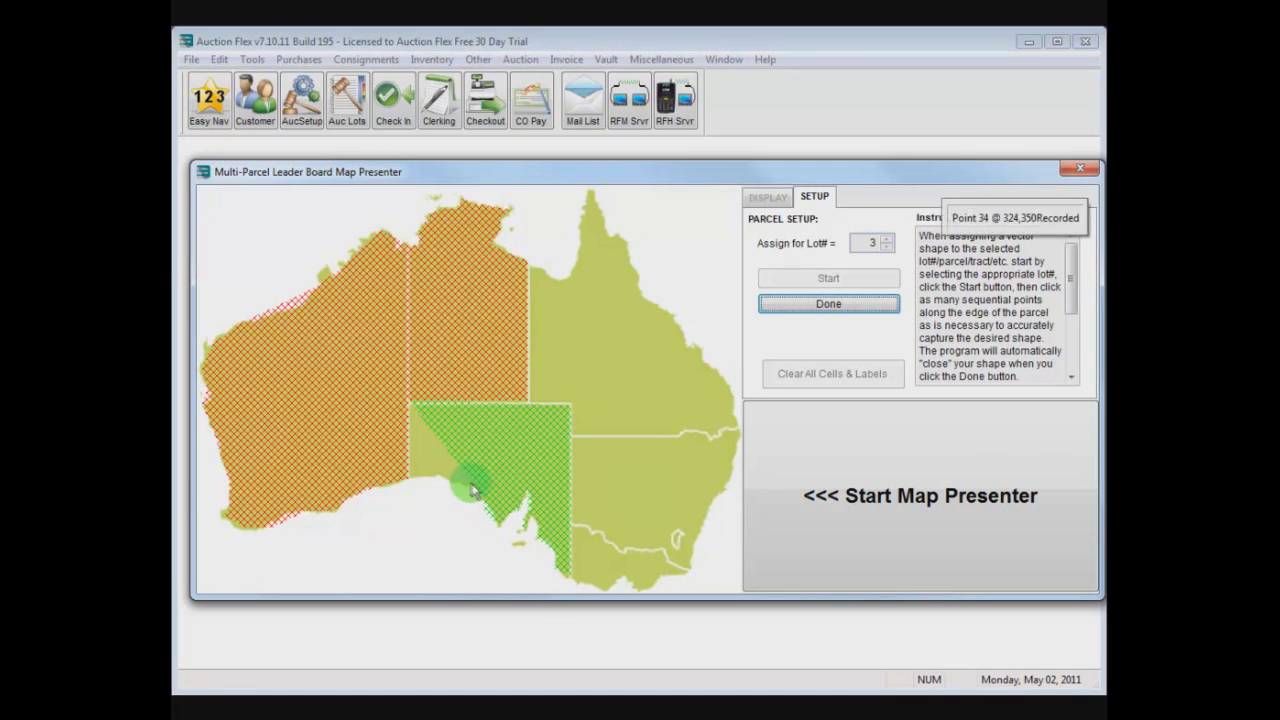
click(828, 303)
- Trace the outline of the northeastern region, Queensland, as the parcel shape for lot 4
click(887, 238)
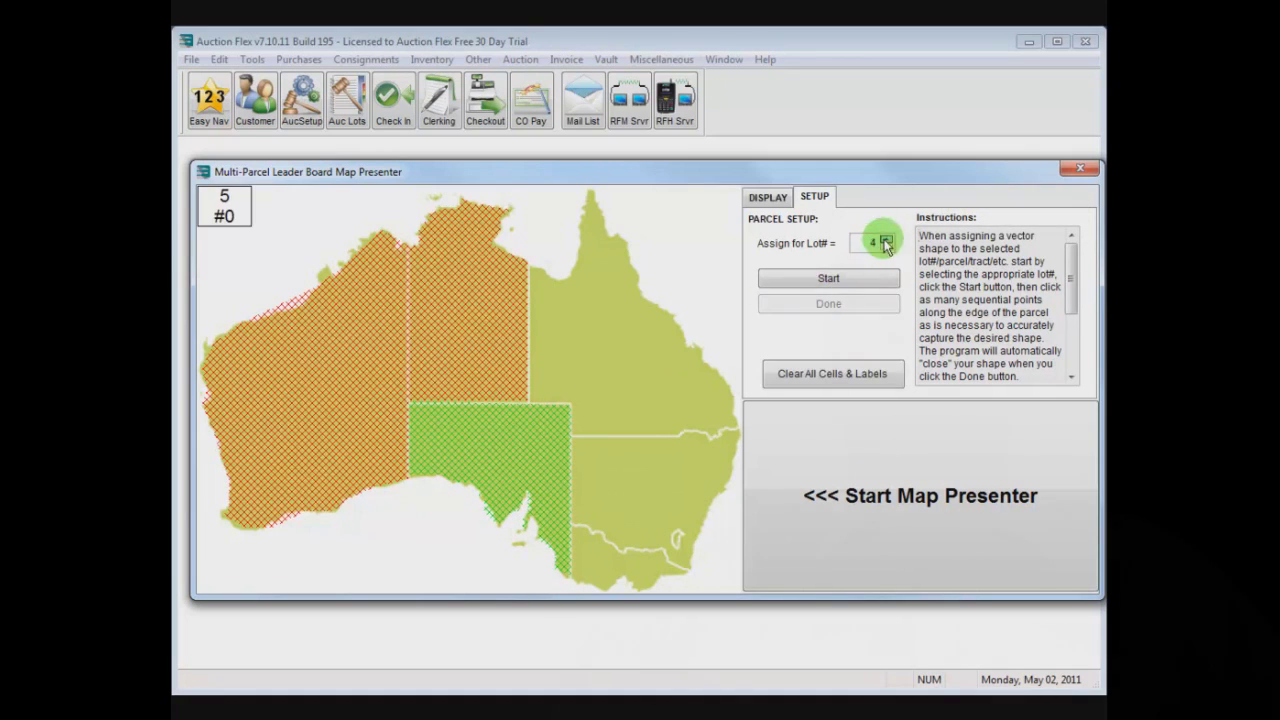
click(828, 278)
click(577, 263)
click(580, 210)
click(592, 197)
click(600, 229)
click(629, 263)
click(646, 291)
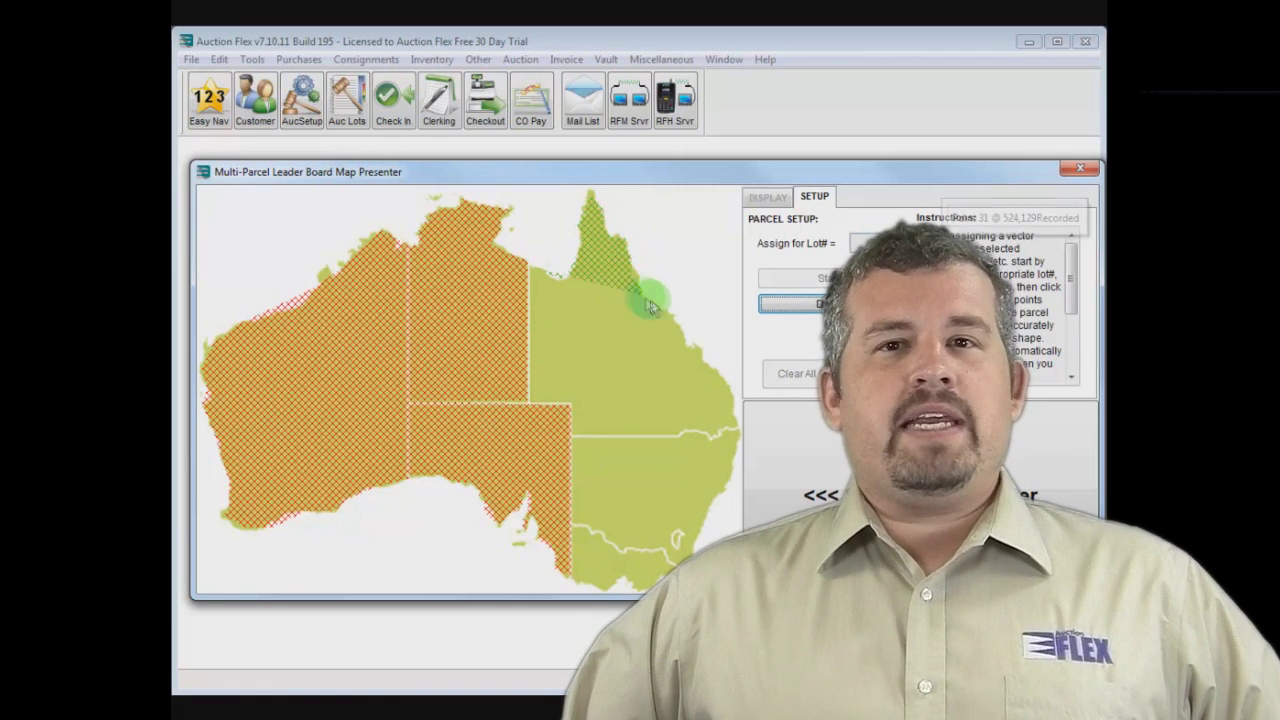
click(676, 322)
mouse_move(690, 348)
mouse_down()
mouse_move(731, 423)
mouse_move(711, 437)
mouse_move(665, 445)
mouse_move(531, 401)
mouse_move(534, 272)
mouse_up()
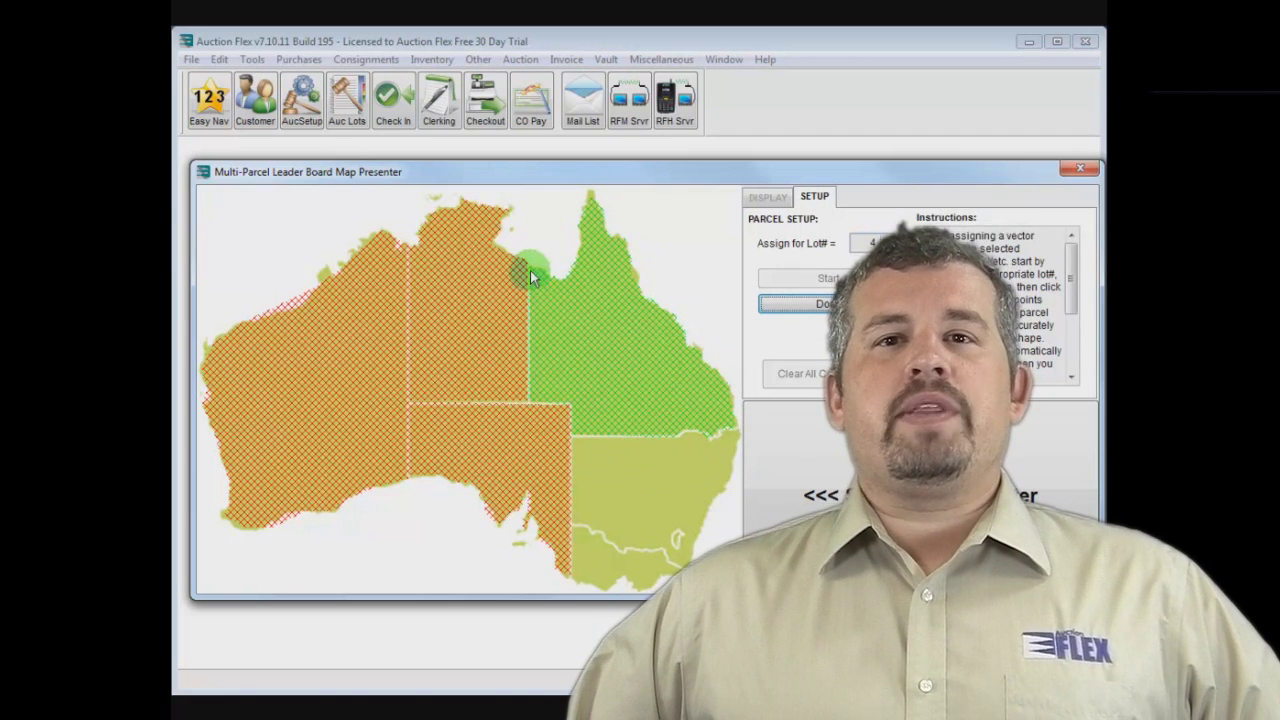
- Trace the combined southeastern regions, New South Wales and Victoria, as the parcel shape for lot 5 and complete it
click(873, 238)
click(887, 239)
click(829, 279)
click(573, 437)
click(676, 437)
click(686, 432)
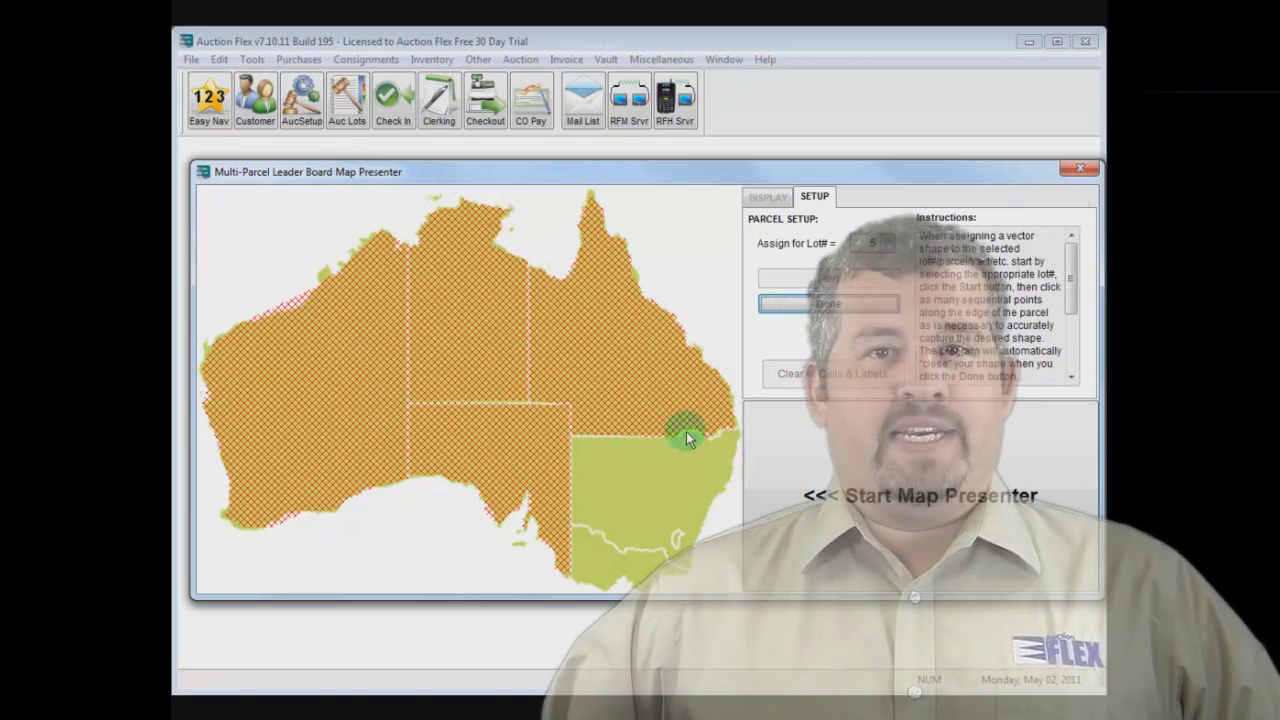
click(698, 433)
click(708, 437)
click(720, 438)
mouse_move(724, 443)
mouse_down()
mouse_move(737, 443)
mouse_move(686, 551)
mouse_move(663, 577)
mouse_move(615, 590)
mouse_move(571, 586)
mouse_move(571, 443)
mouse_up()
click(810, 305)
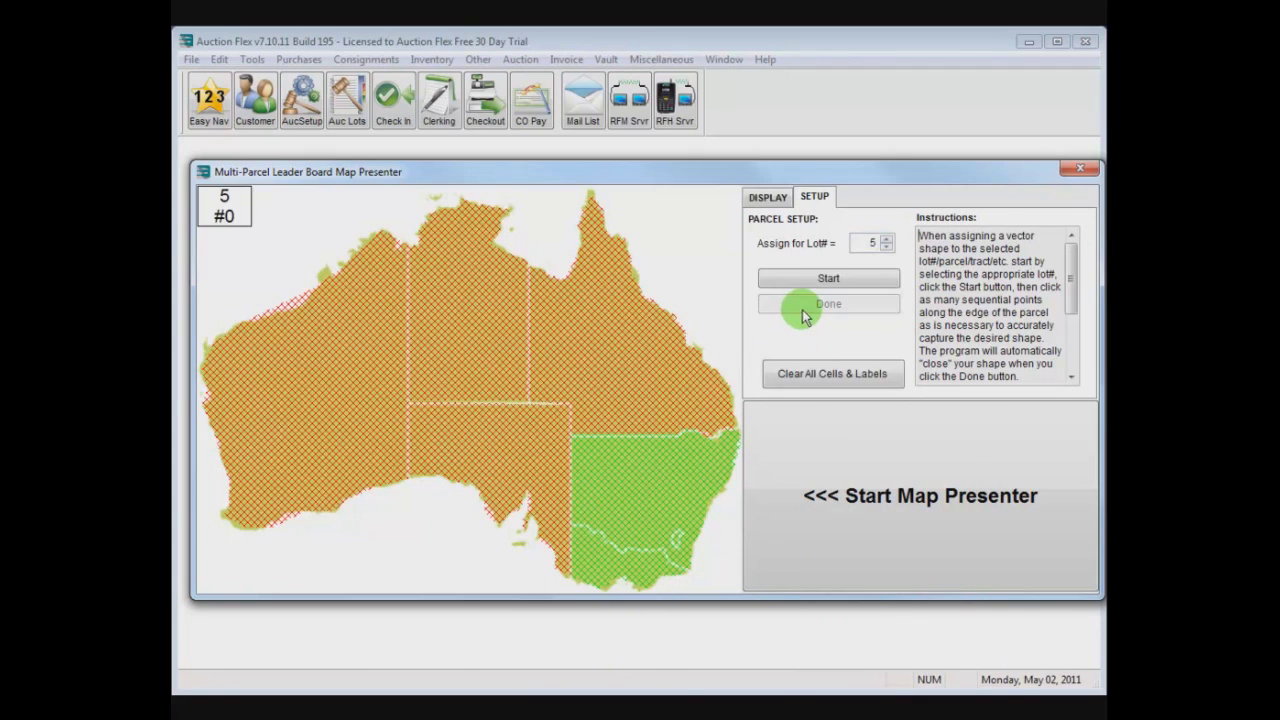
- Place the lot labels on the map: 5 in the southeast, 4 northeast, 3 north-central, 2 south-central and 1 west
click(769, 197)
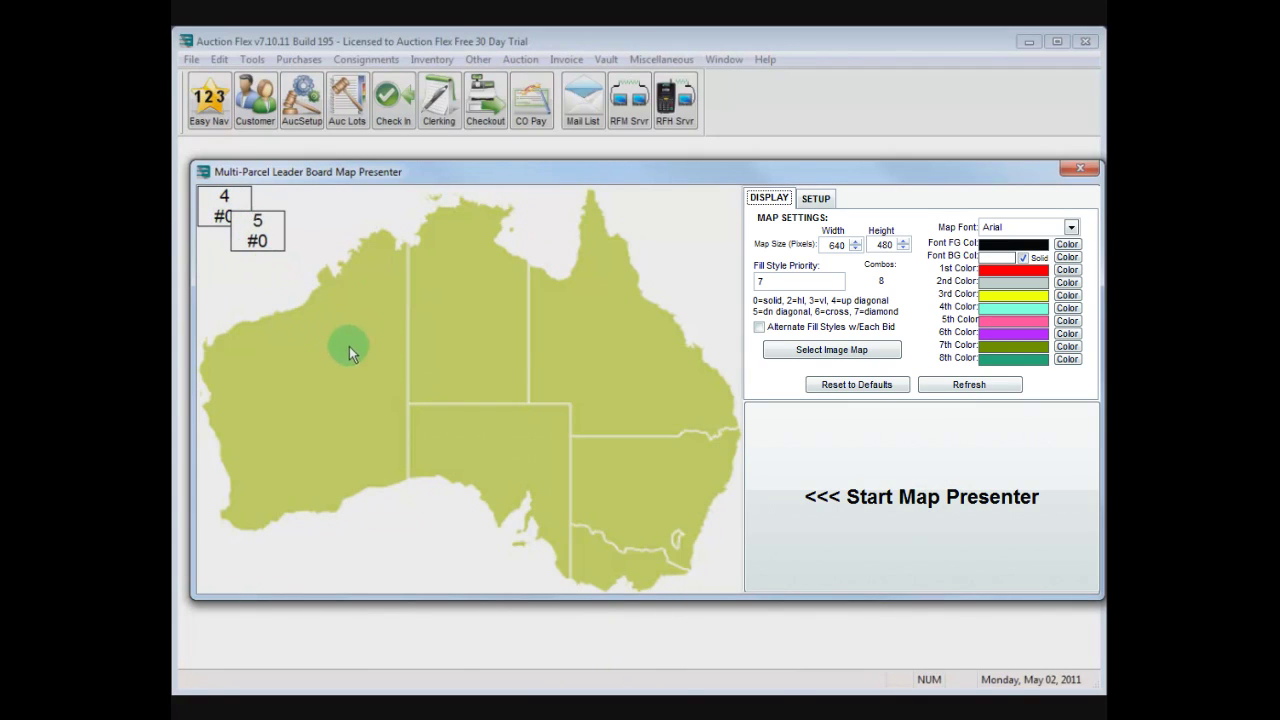
click(624, 475)
click(376, 287)
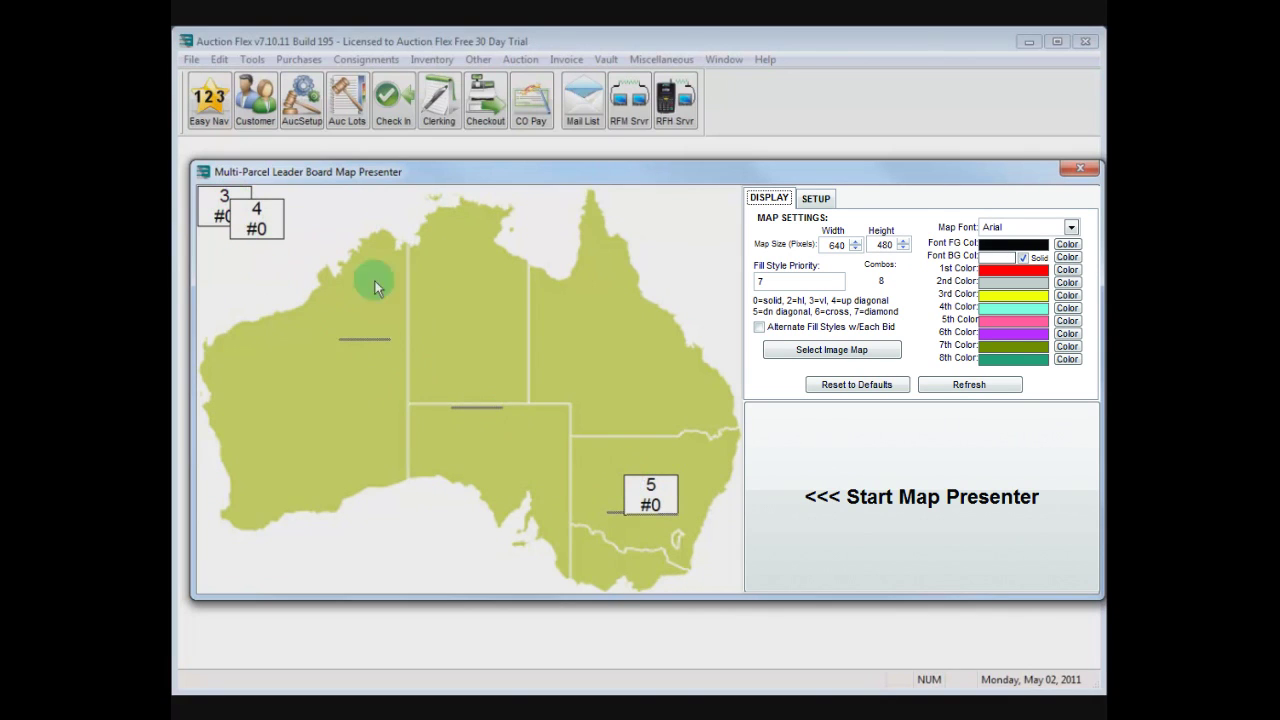
click(607, 352)
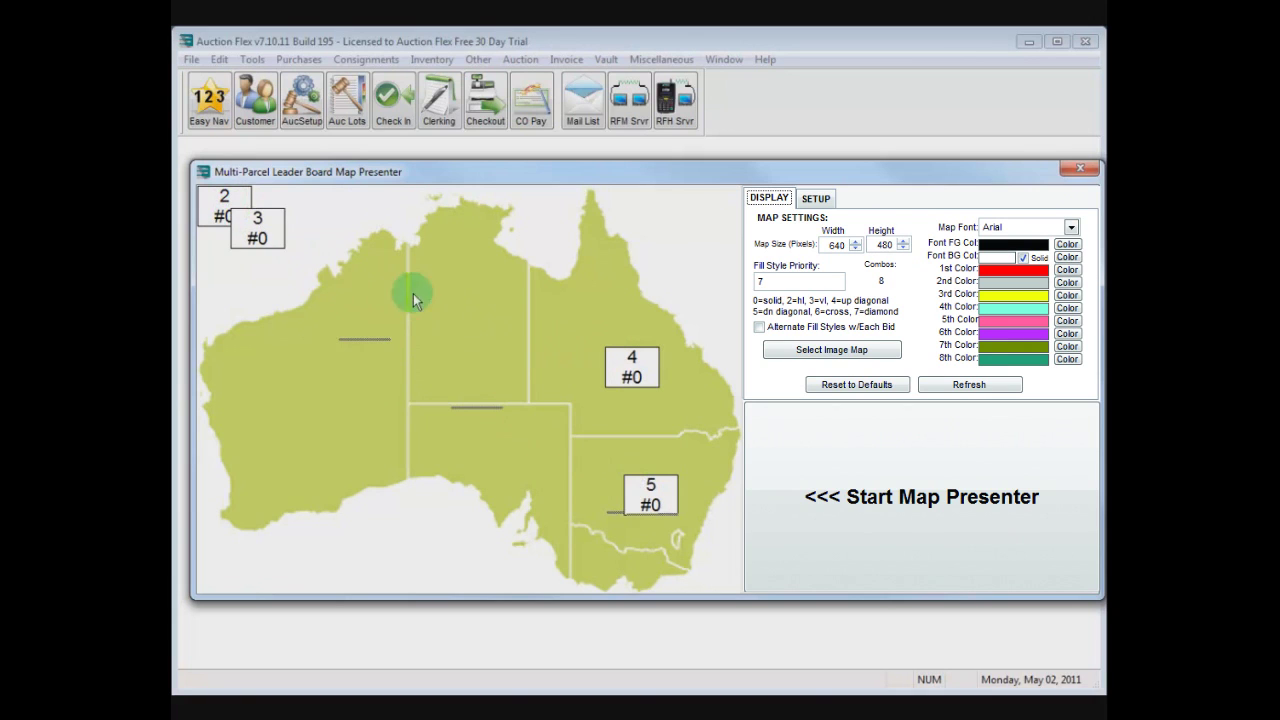
click(246, 222)
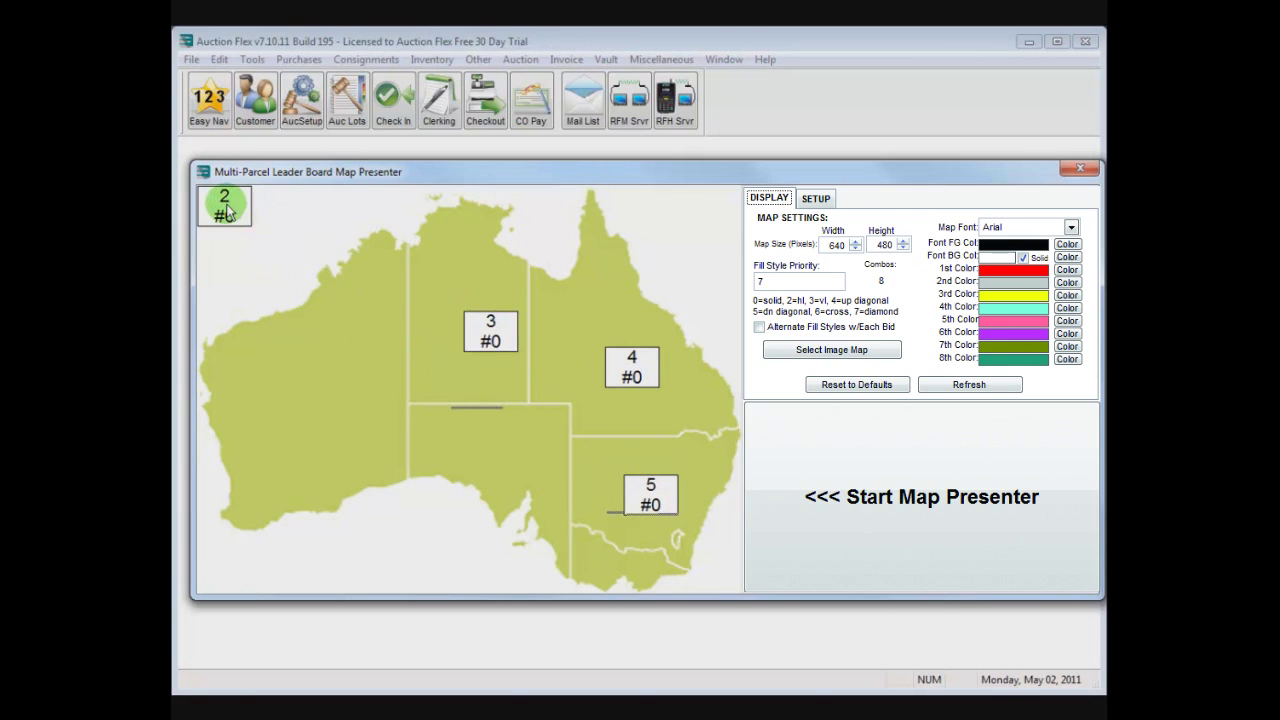
click(486, 449)
click(225, 202)
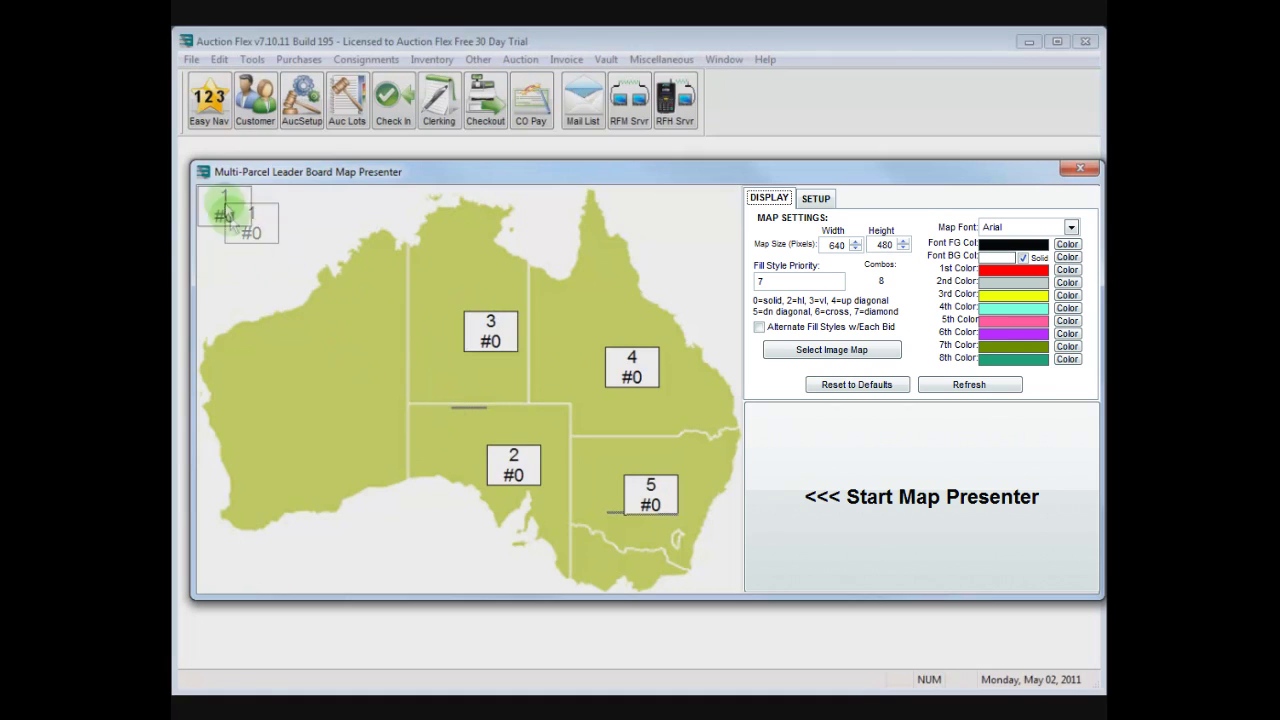
click(318, 388)
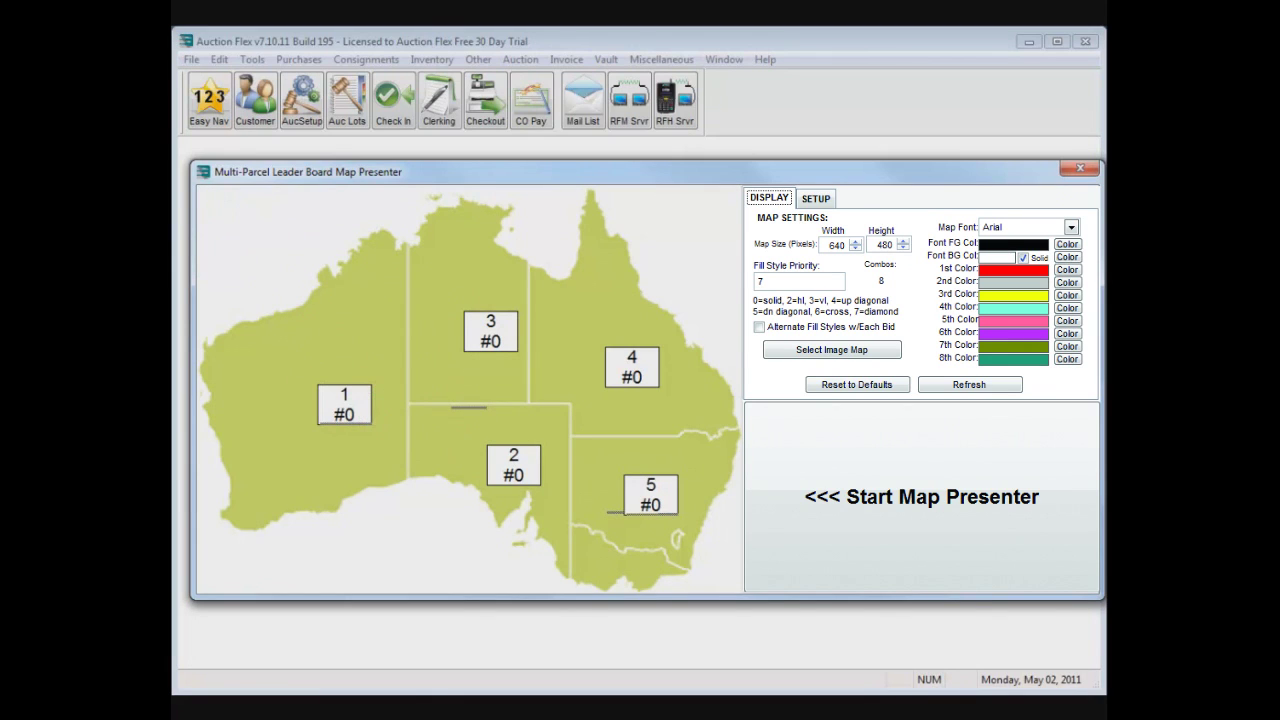
- Start the Map Presenter, moving its window out of the way, and open the Grid Presenter settings
click(884, 502)
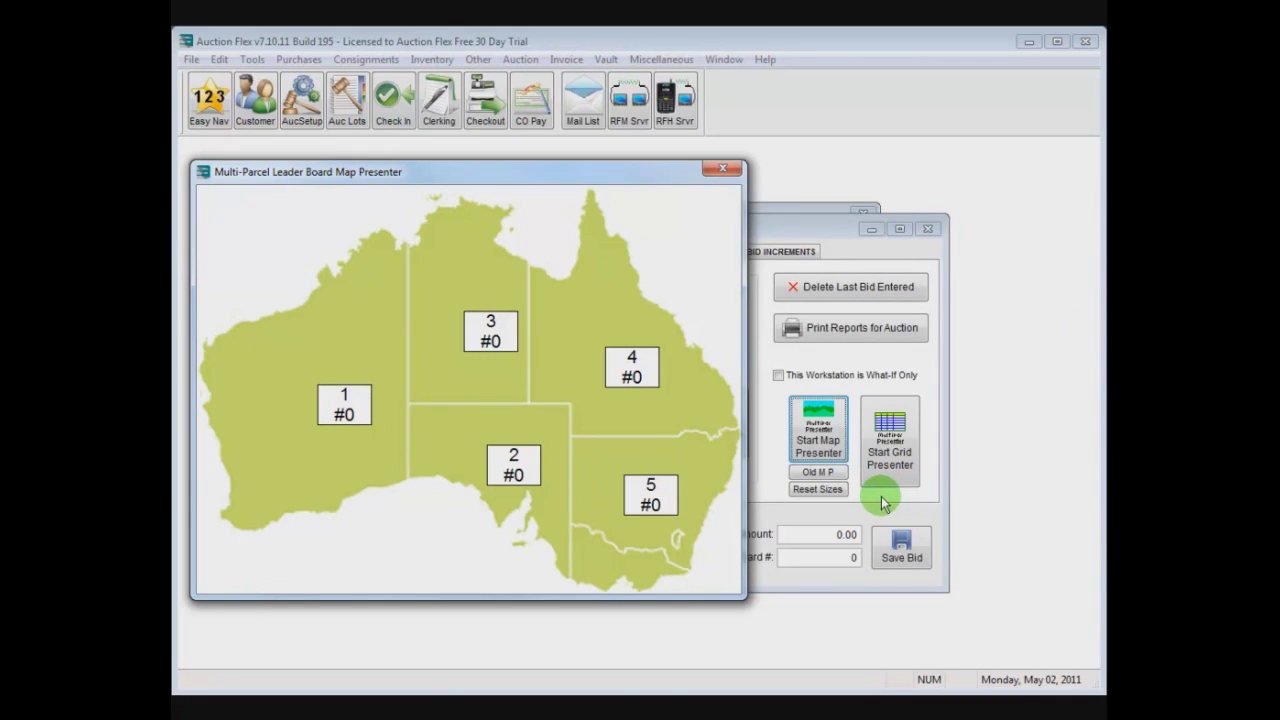
drag(537, 181, 657, 200)
click(925, 385)
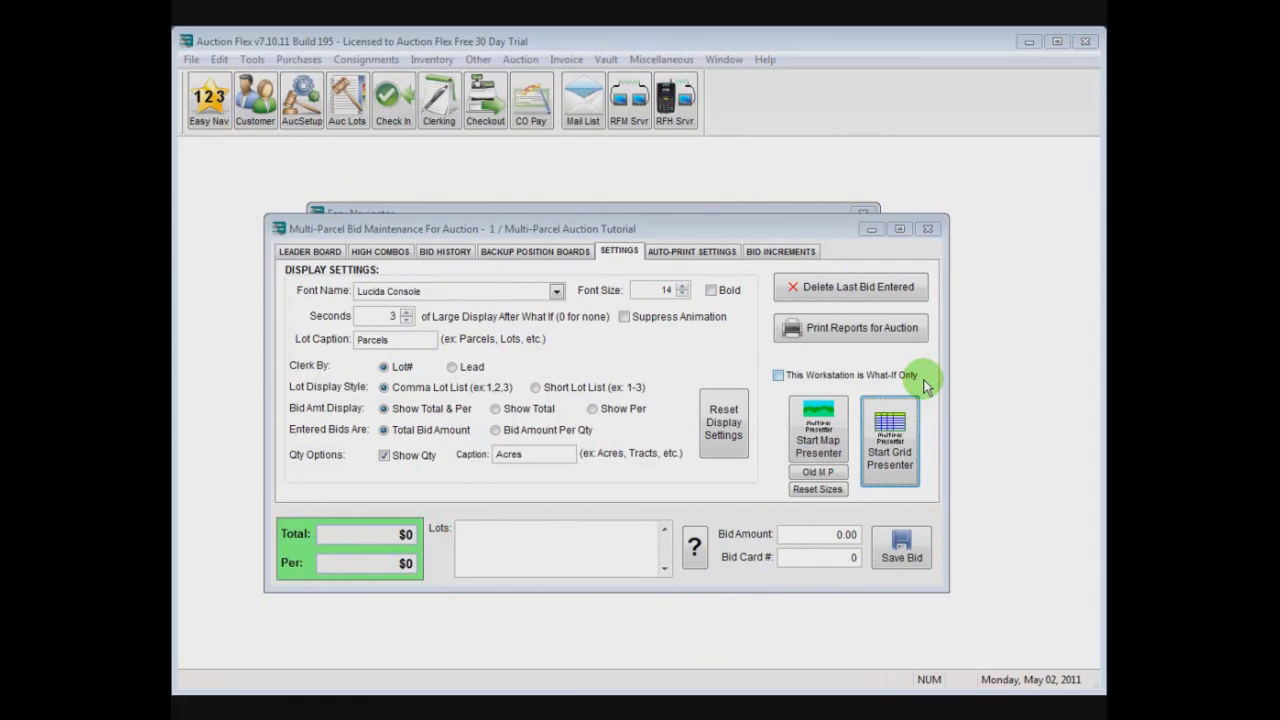
click(893, 430)
- Try a four-column layout for the grid display and return it to 1 column
click(508, 274)
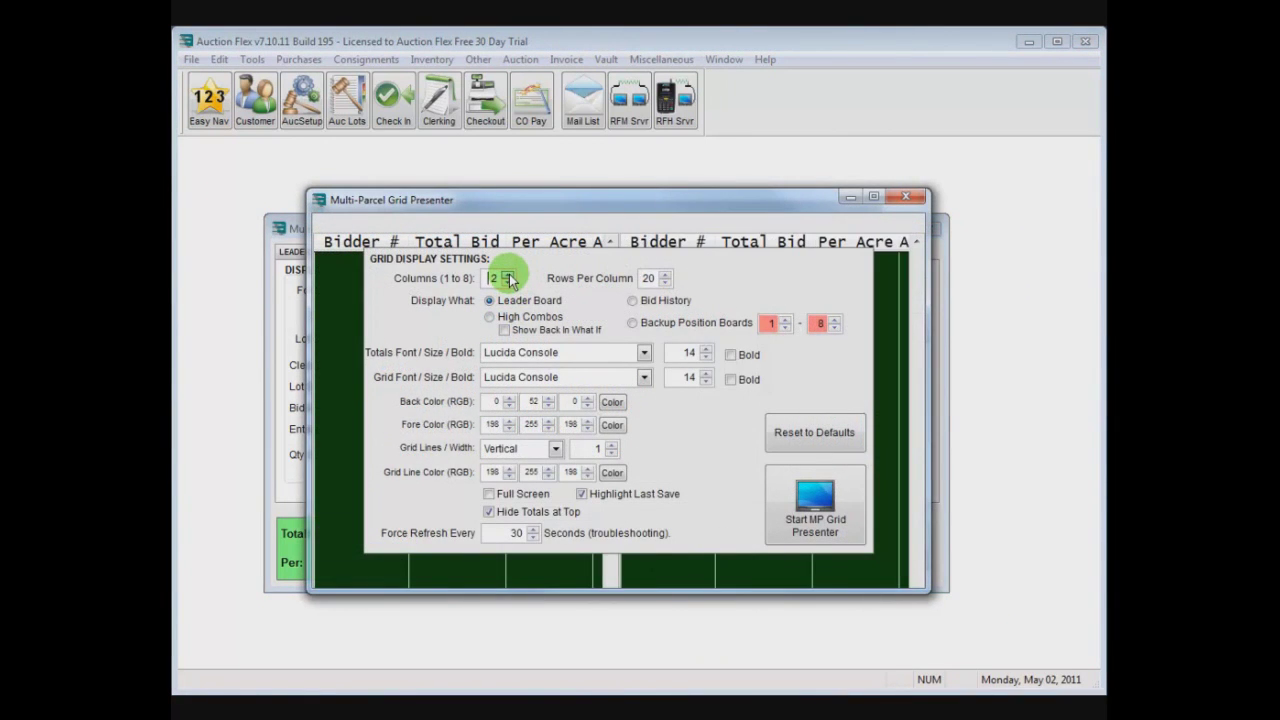
click(508, 275)
click(508, 275)
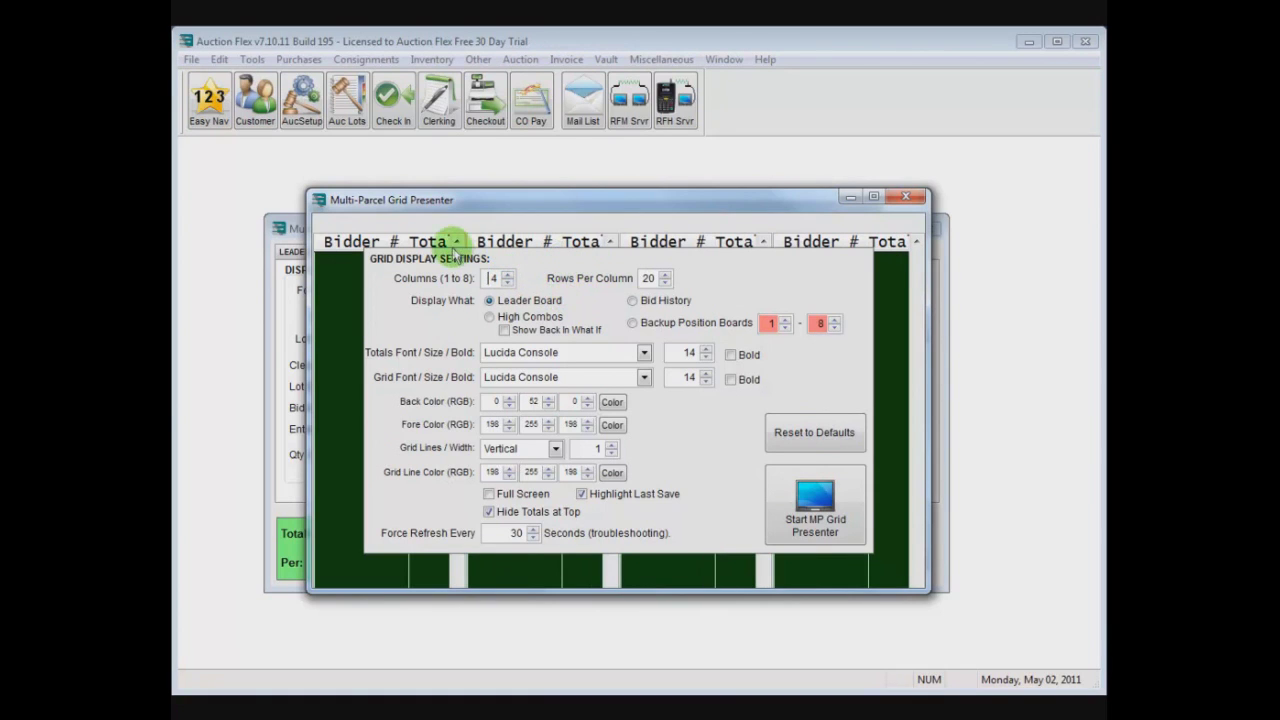
click(508, 282)
click(508, 282)
click(508, 282)
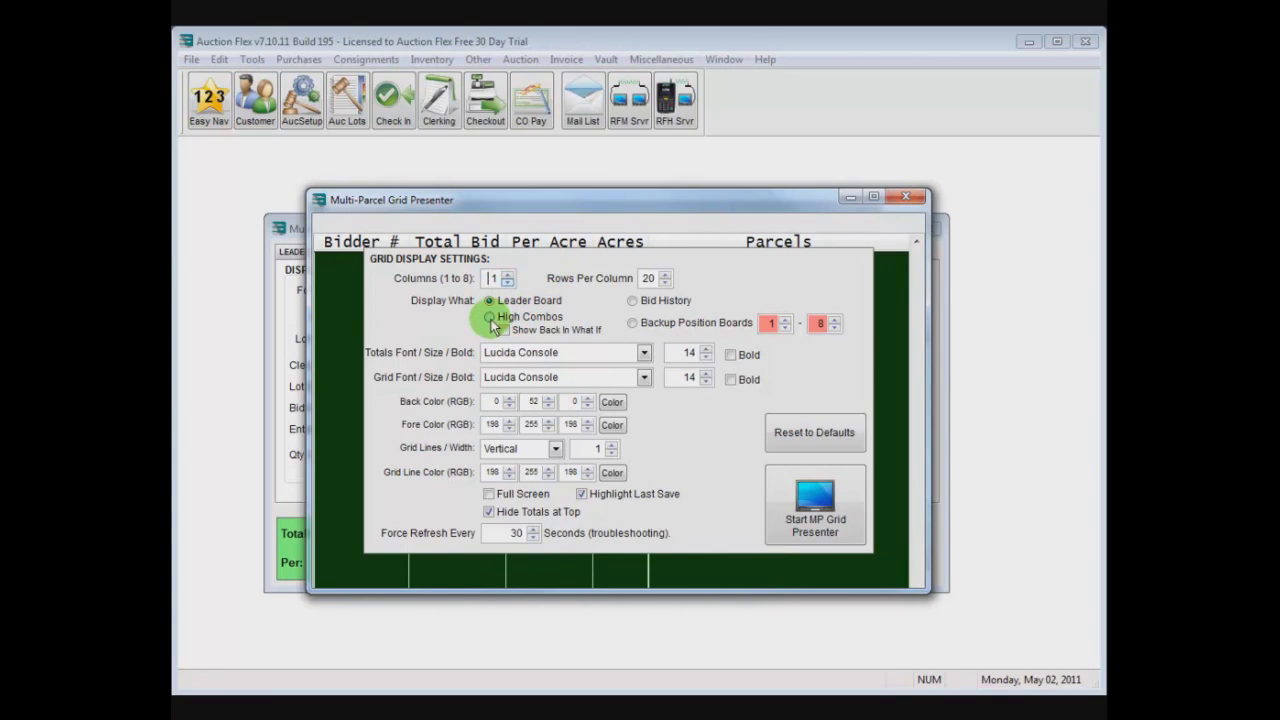
- Set the grid to display High Combos with Show Back In What If enabled, and start the Grid Presenter
click(489, 317)
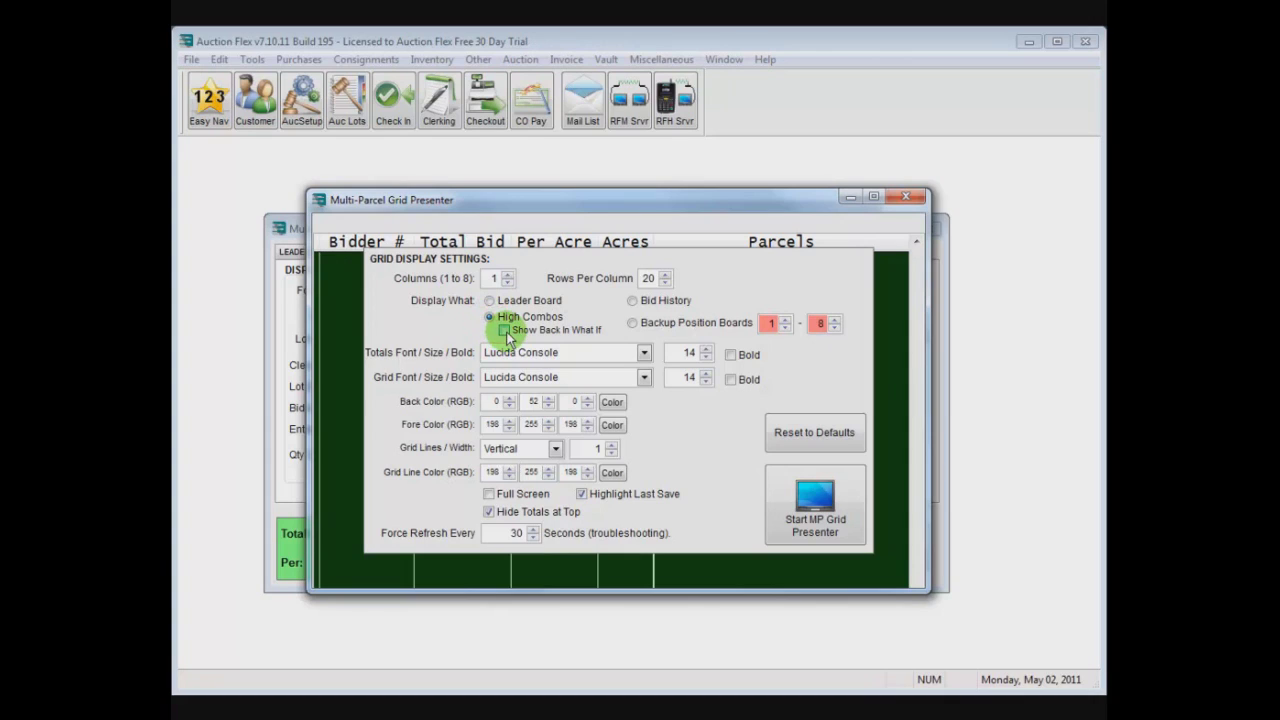
click(504, 331)
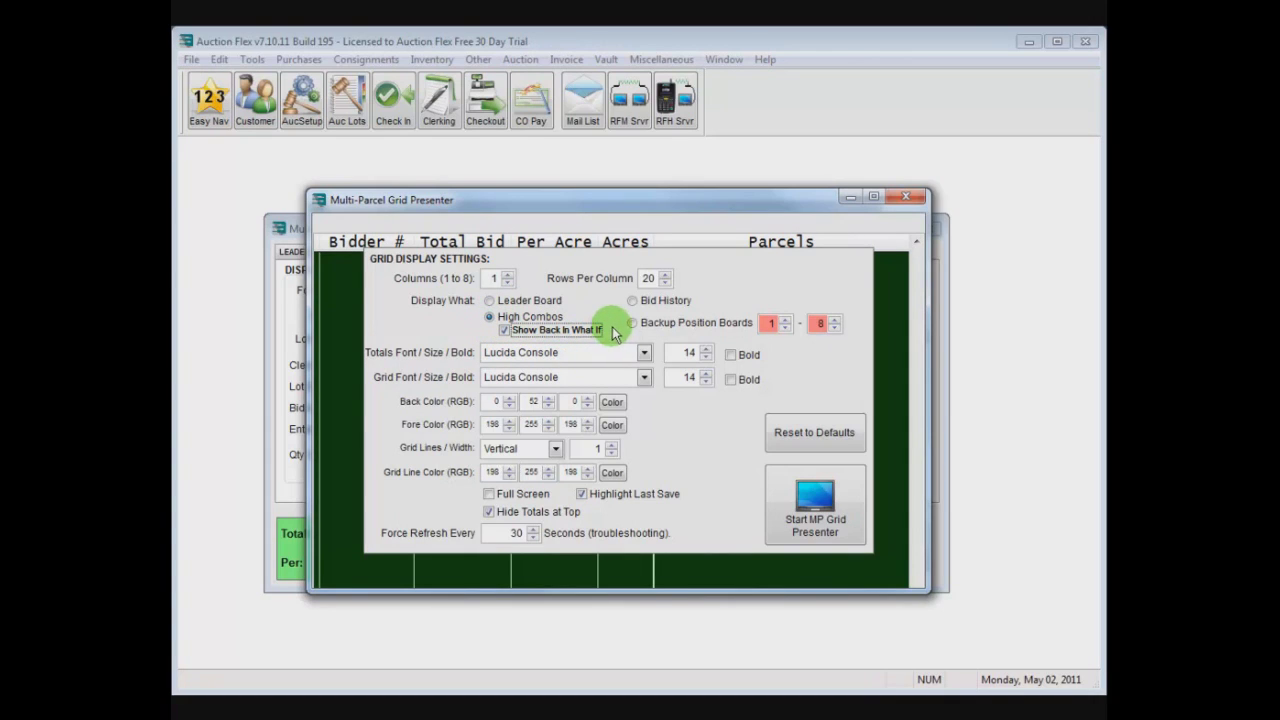
click(803, 512)
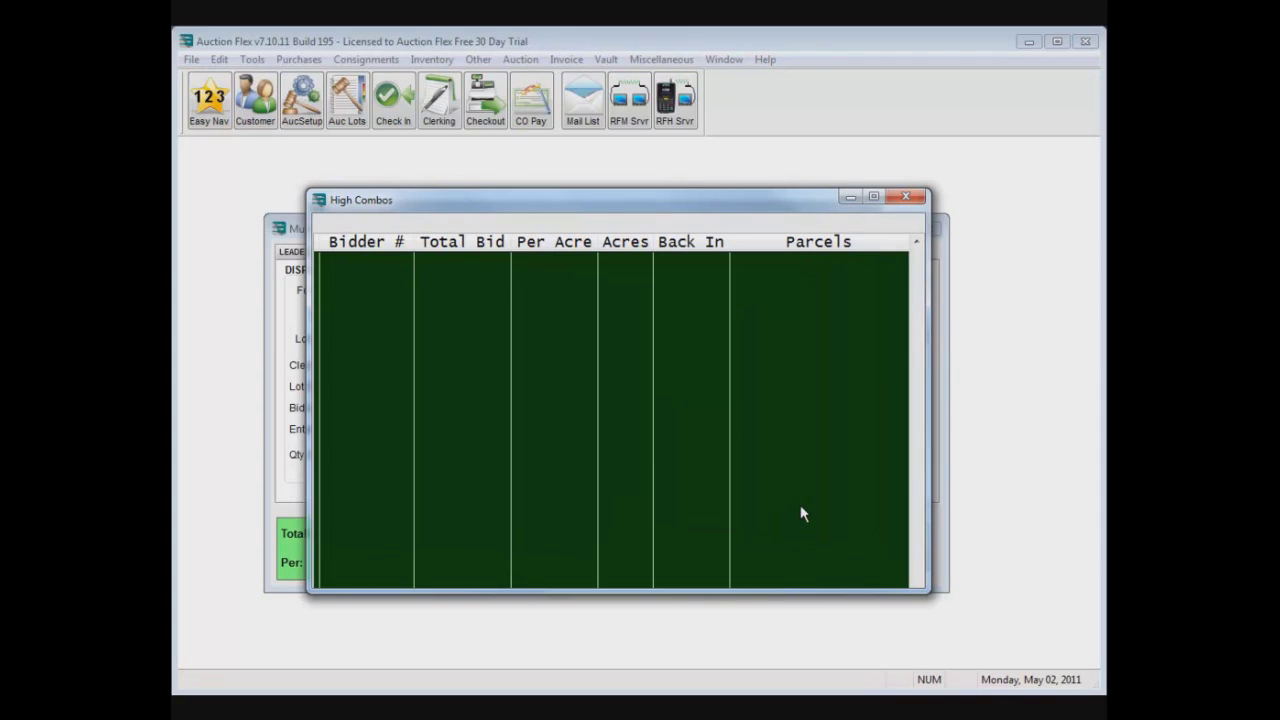
- Show the high combos in bid maintenance and save a 20,000 bid on lot 1 for bid card 10
click(393, 232)
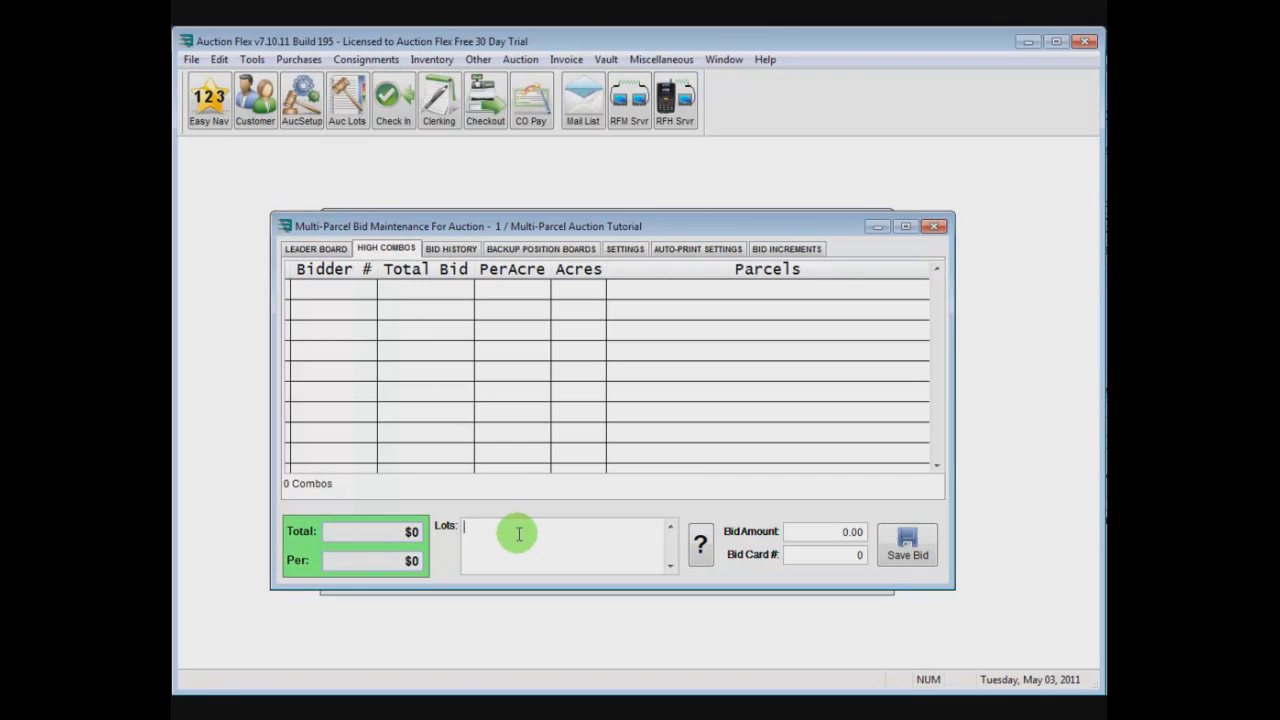
text(1)
key(Tab)
text(20)
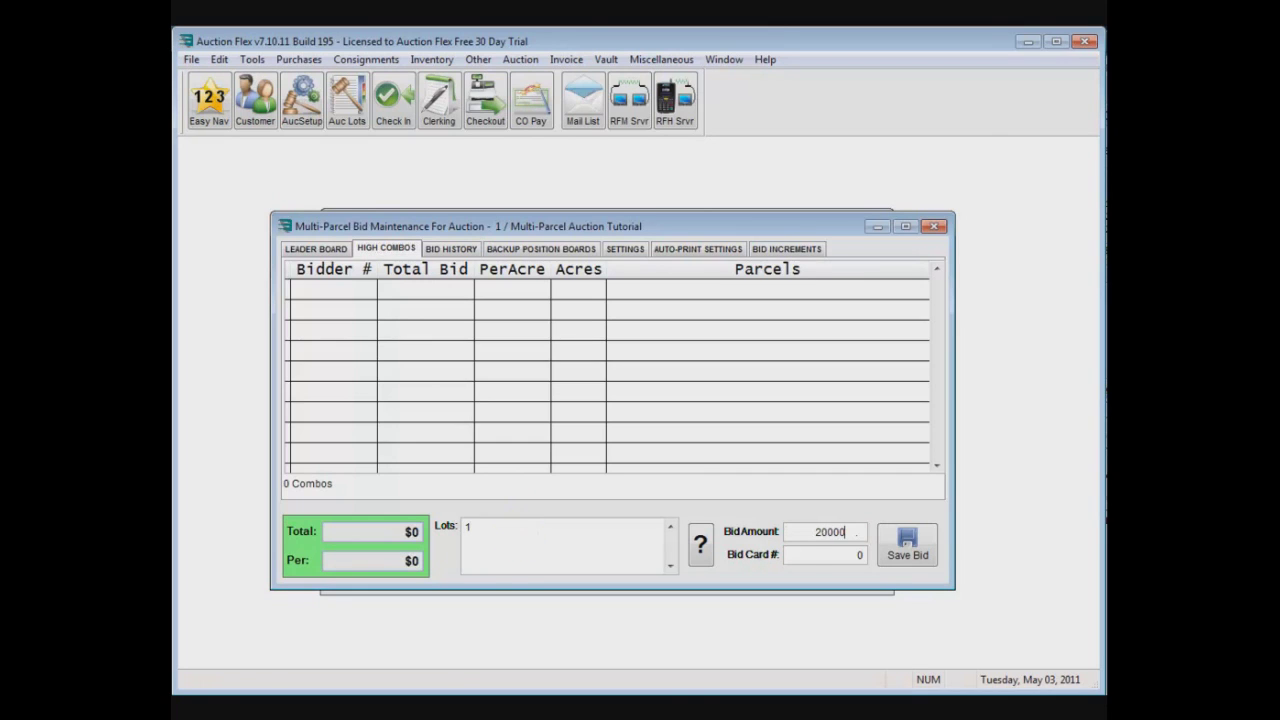
key(Tab)
text(10)
key(Return)
- Save a 17,000 bid on lot 2 for bid card 20
text(2)
key(Tab)
click(517, 533)
text(17,000)
key(Tab)
text(20)
key(Return)
- Save a 25,000 bid on lot 3 for bid card 30 and a 15,000 bid on lot 4 for bid card 40
text(3)
key(Tab)
text(2500015000)
key(Tab)
text(40)
key(Return)
- Save a 17,000 bid on lot 5 for bid card 50
text(5)
key(Tab)
text(17000)
key(Return)
- Run a what-if for lots 1,2 and save the resulting 38,000 bid for bid card 15
text(1,2)
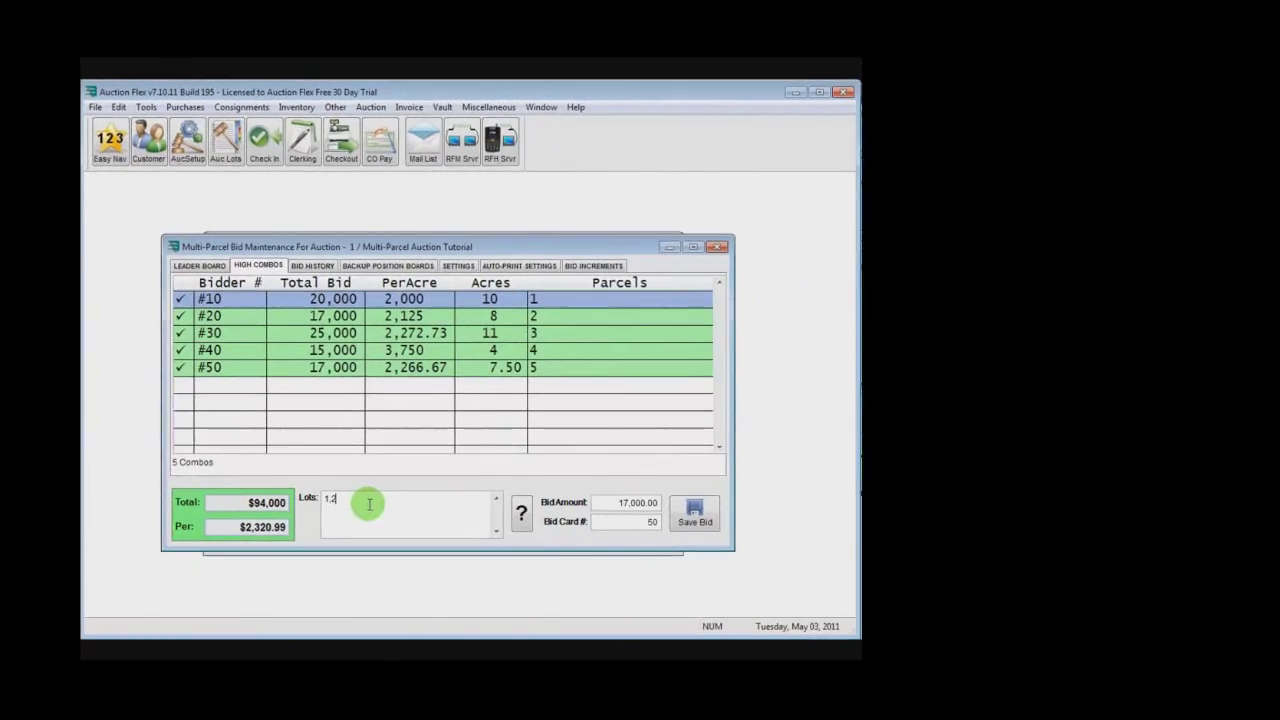
click(521, 512)
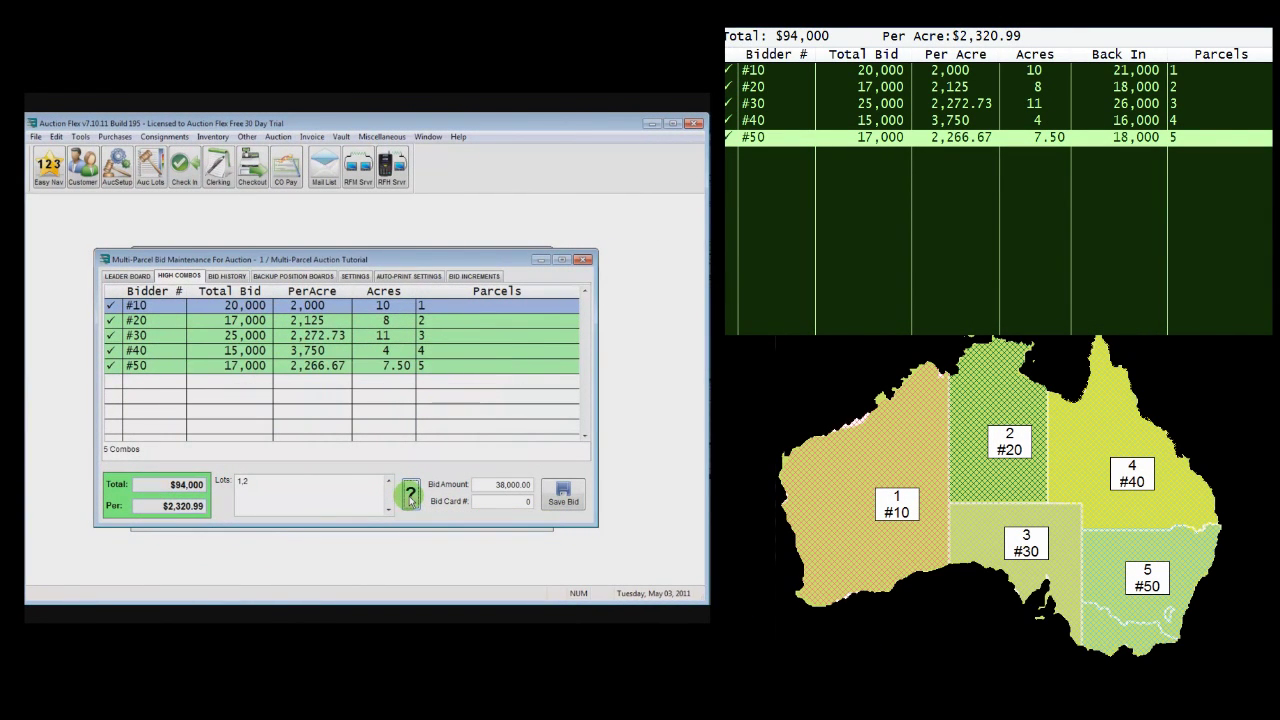
click(500, 501)
text(15)
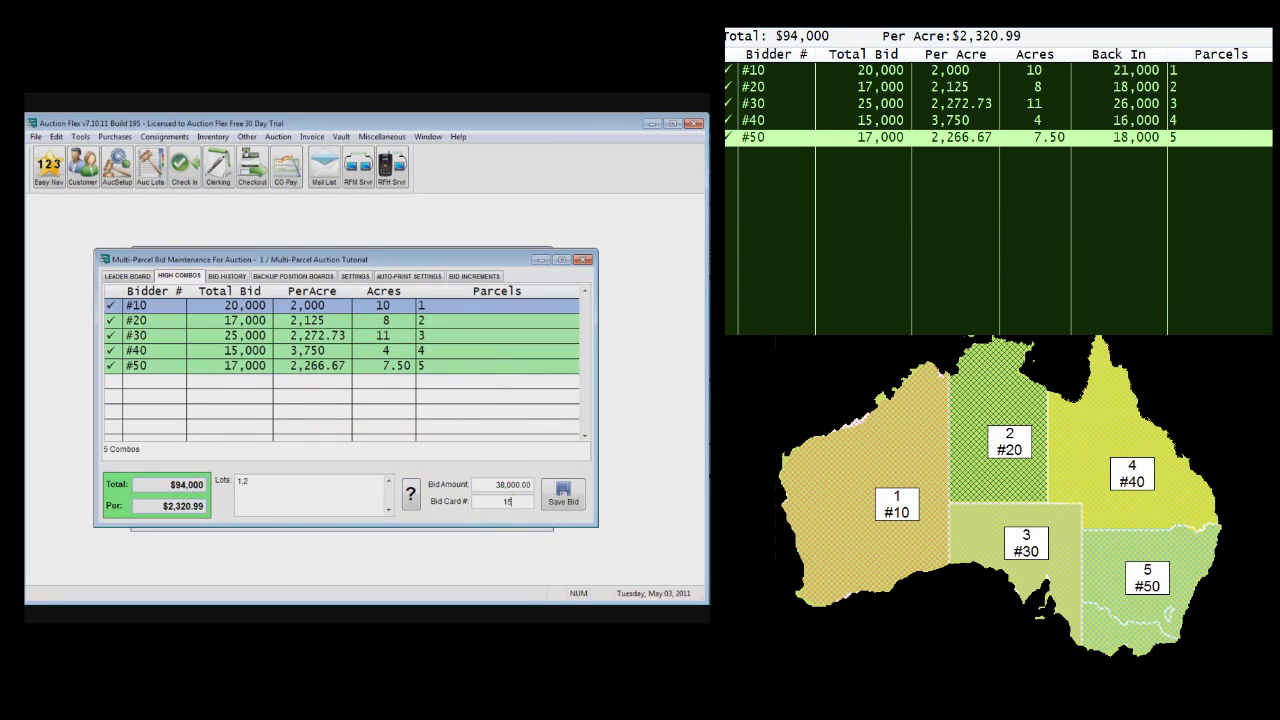
click(563, 494)
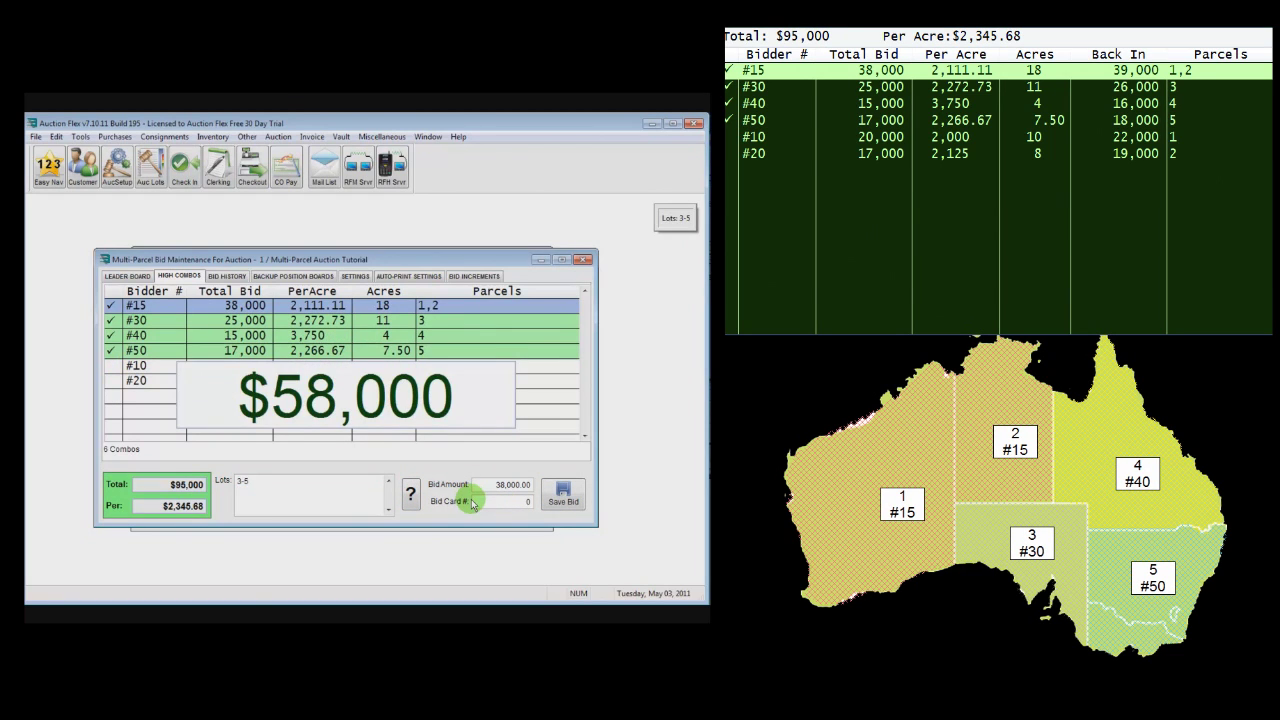
- Save the 58,000 what-if bid on lots 3-5 for bid card 25
click(500, 501)
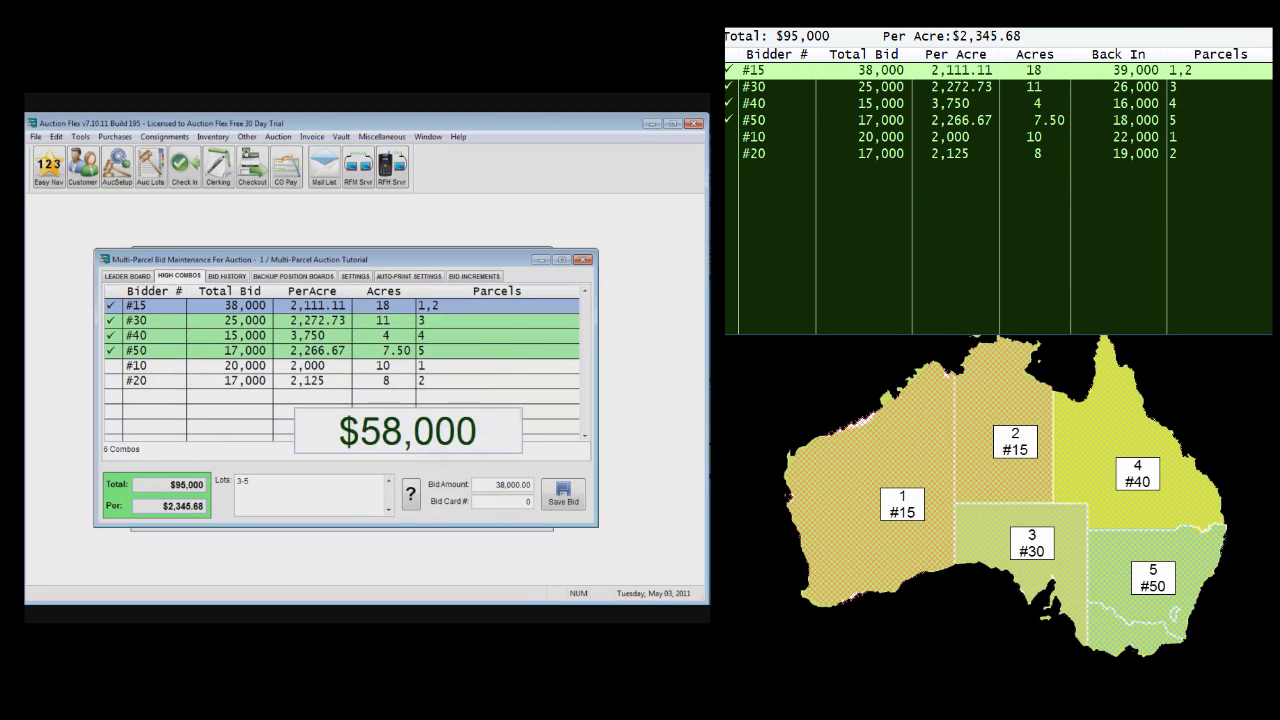
text(25)
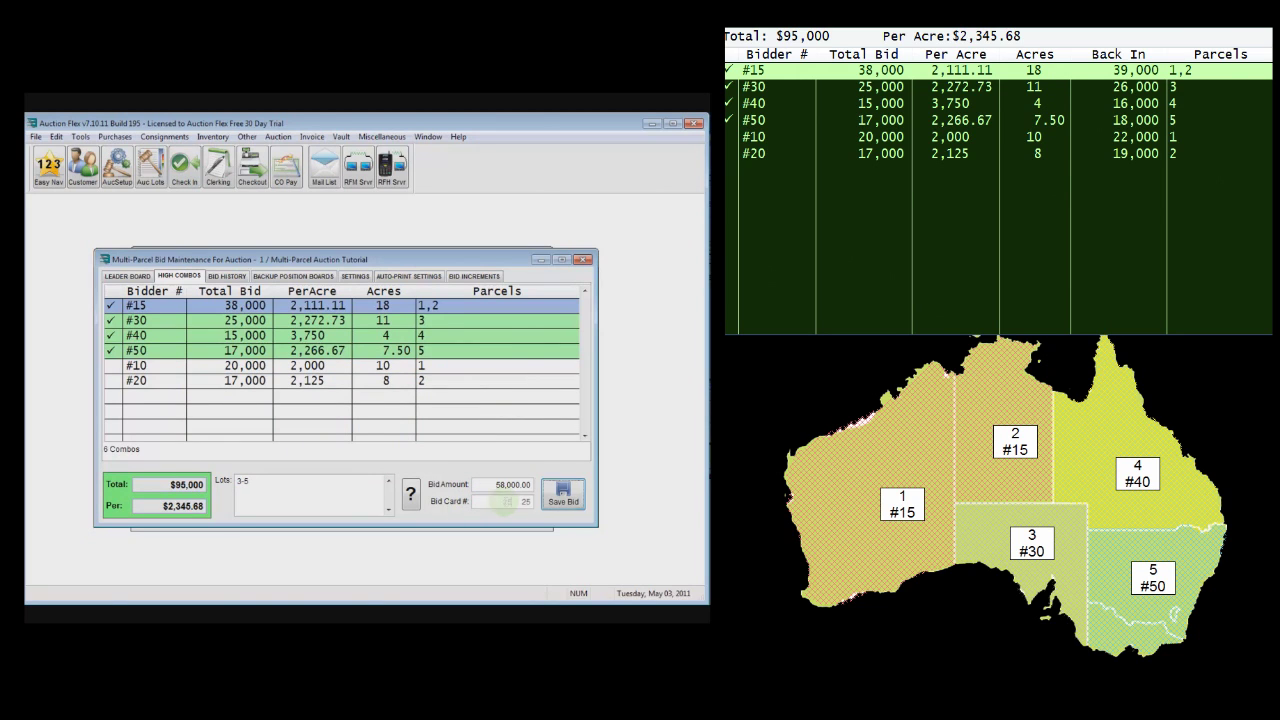
key(Return)
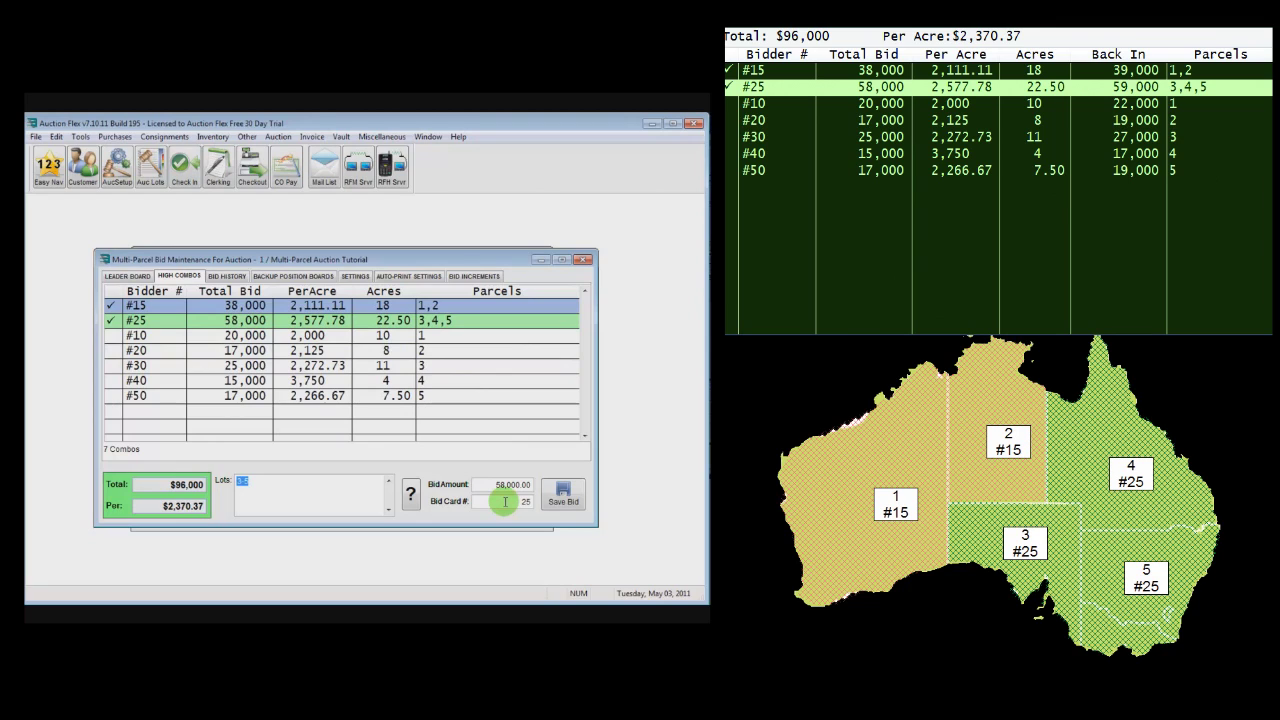
- Run a what-if for lots 1,3-5 and save the resulting 80,000 bid for bid card 30
text(1,3-5)
key(Return)
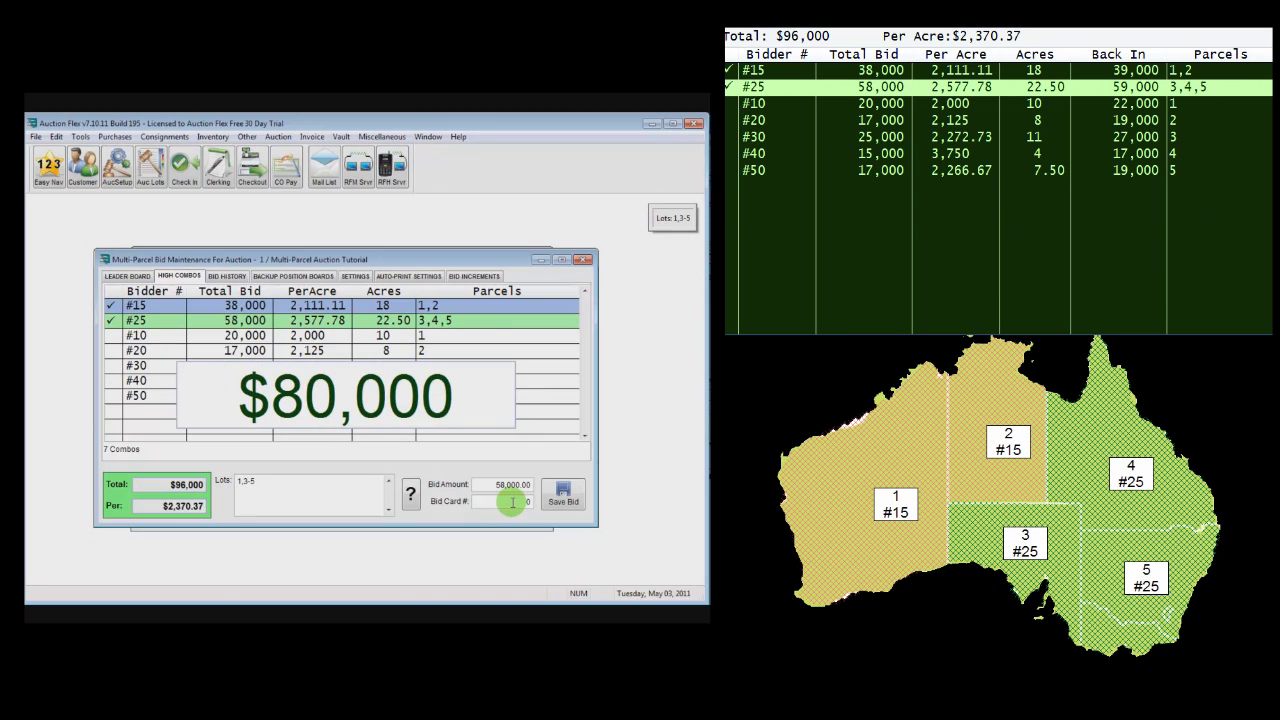
text(30)
key(Return)
- Run a what-if for lots 1-5 and save the resulting 98,000 bid for bid card 40
text(1-5)
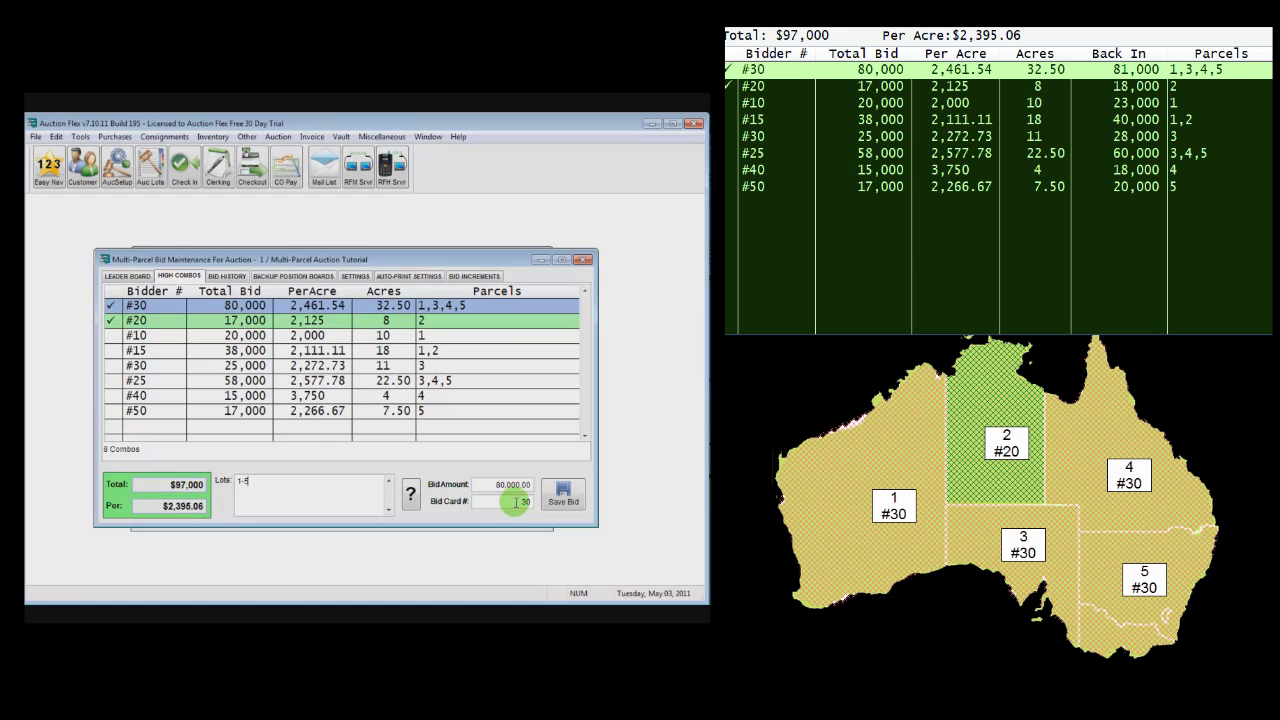
key(Return)
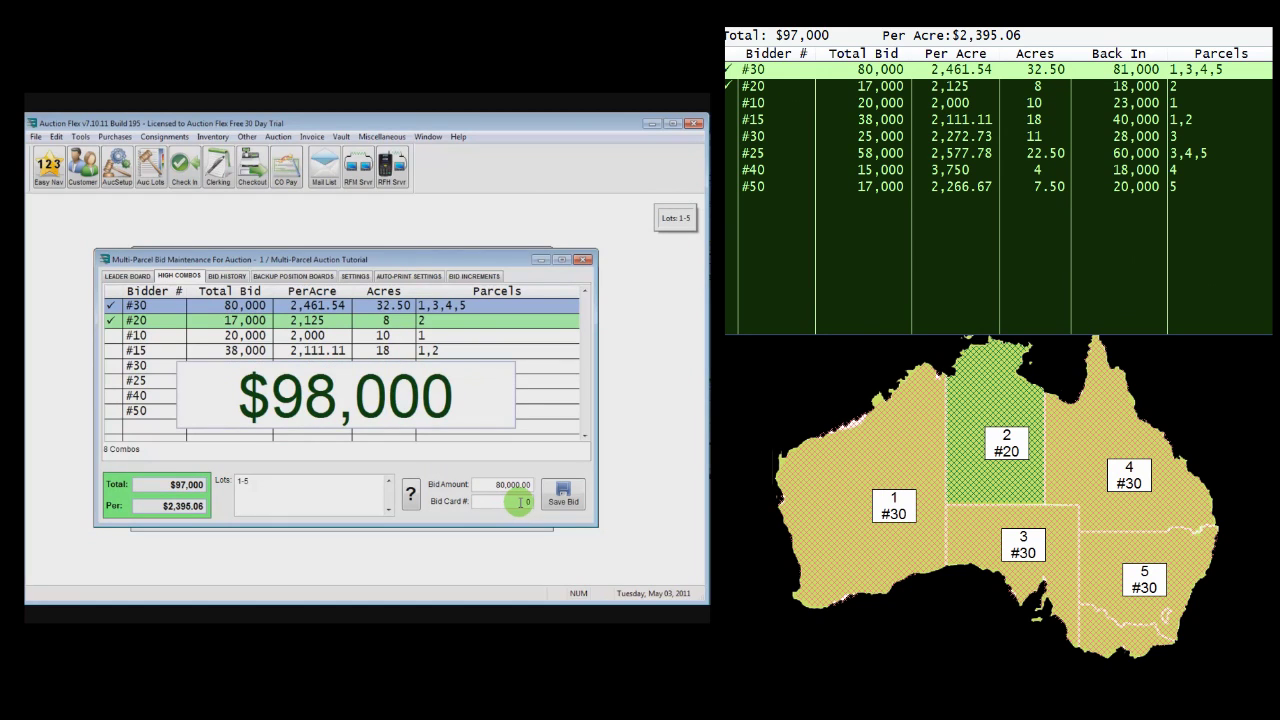
text(40)
key(Return)
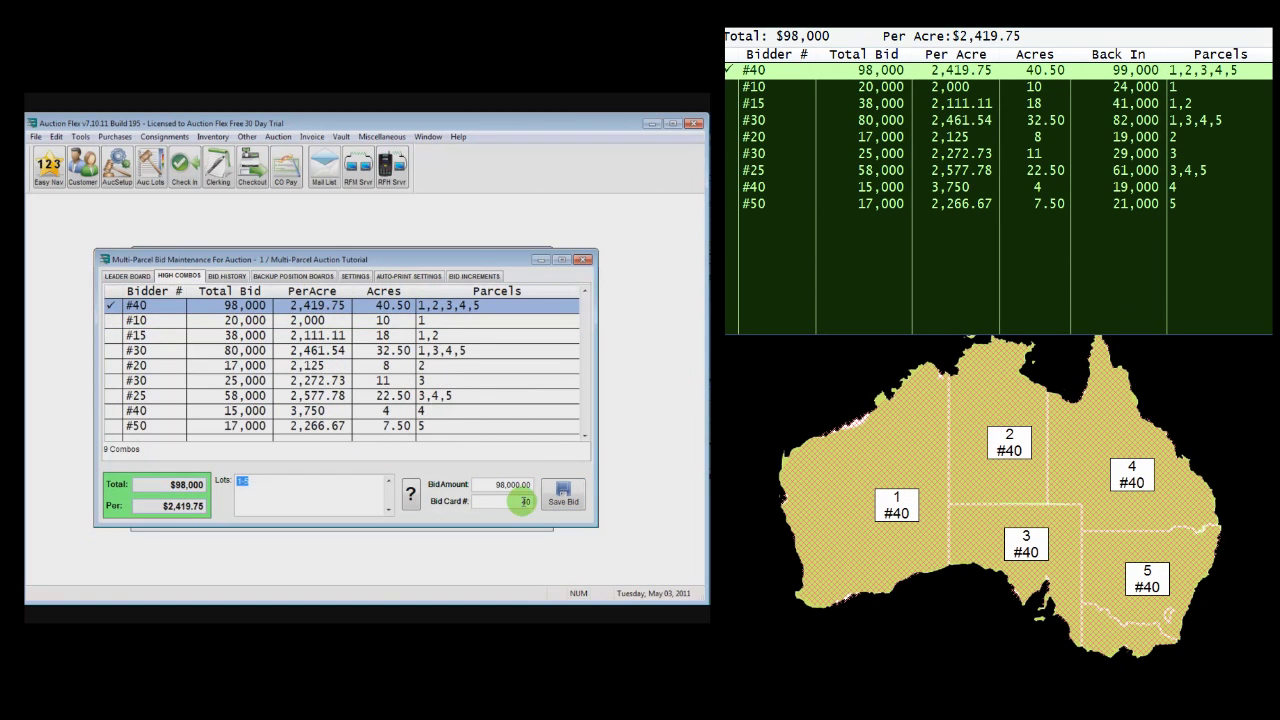
- Run a what-if for lots 1-3 and save the resulting 67,000 bid for bid card 10
text(1)
click(524, 501)
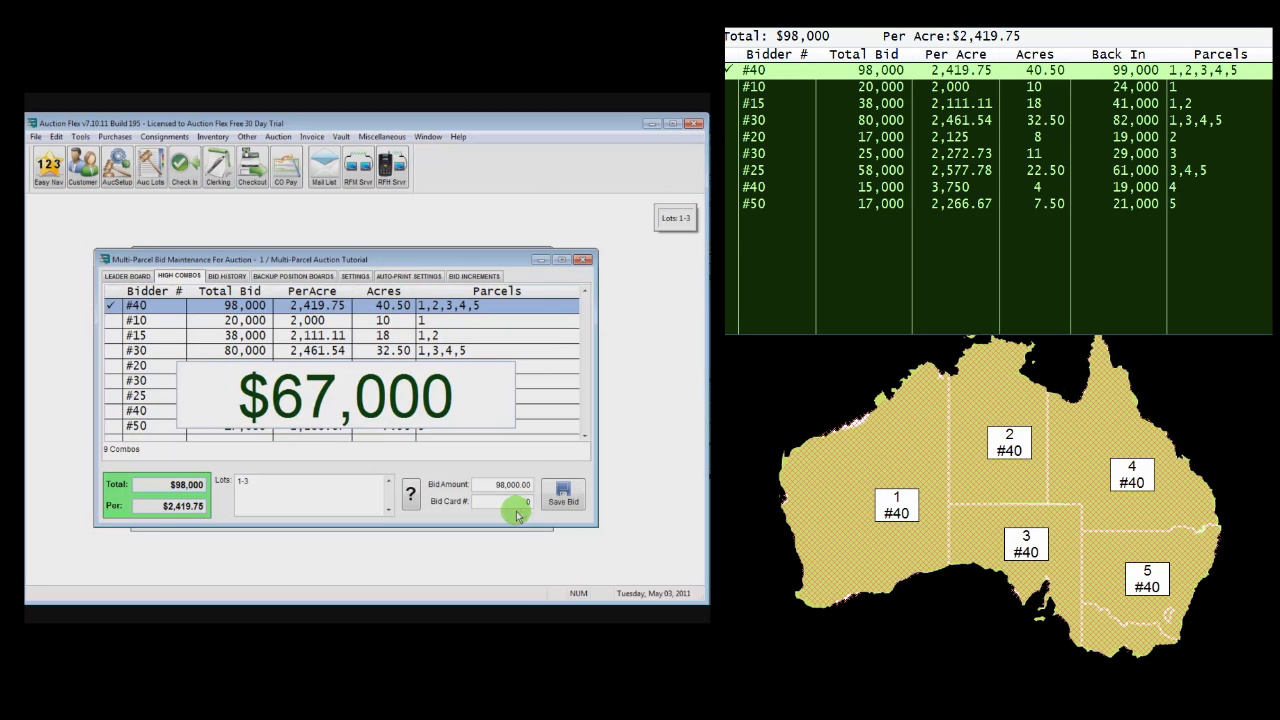
click(524, 501)
text(1)
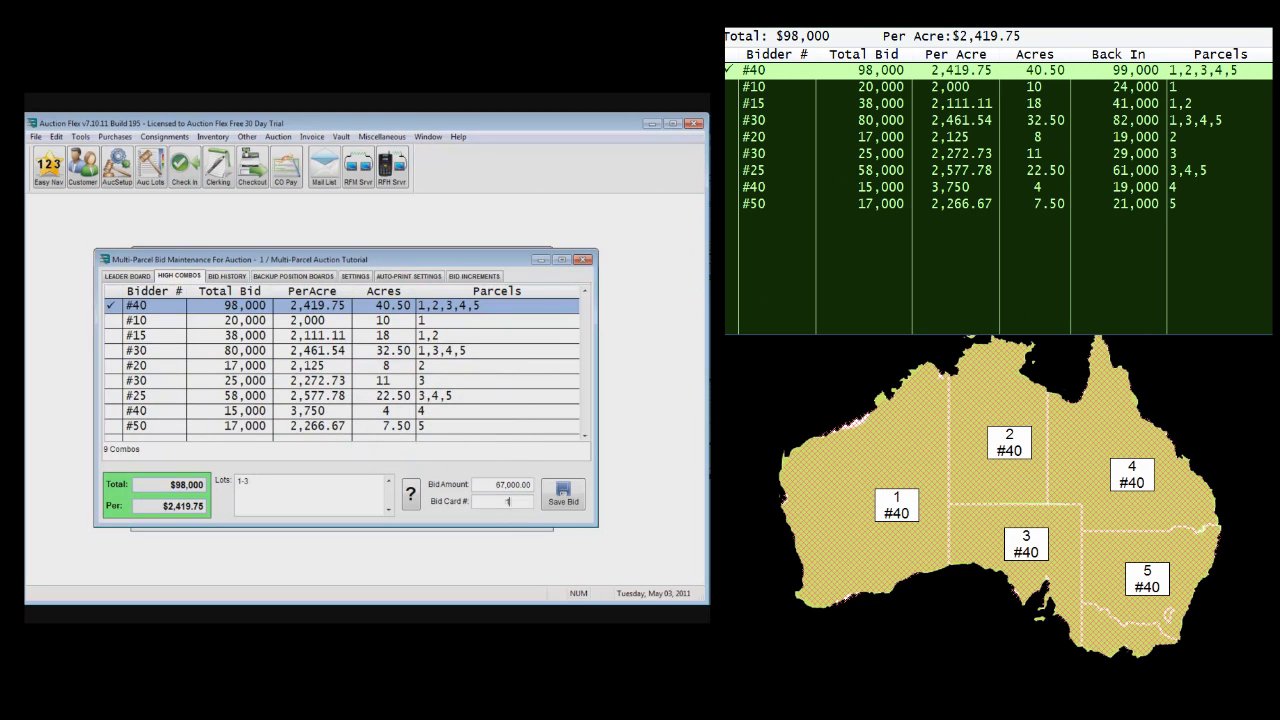
key(Return)
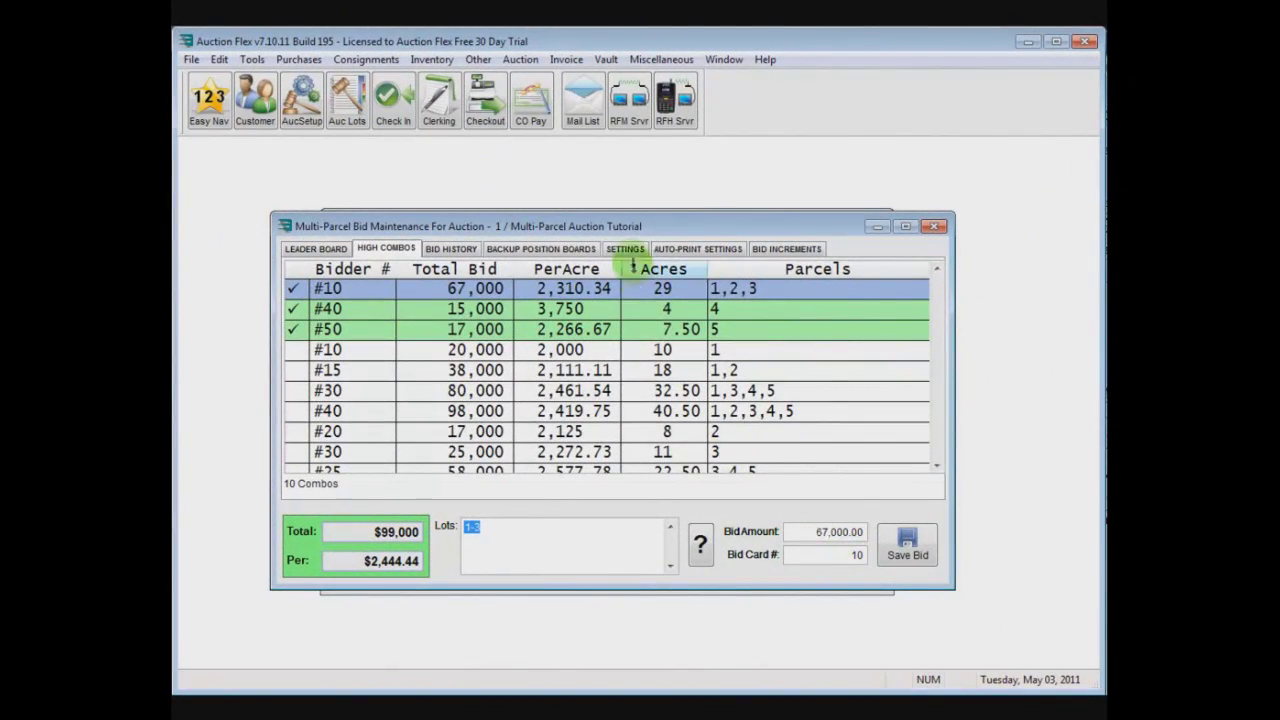
- Return to the settings and look over the printable reports available for the auction
click(594, 252)
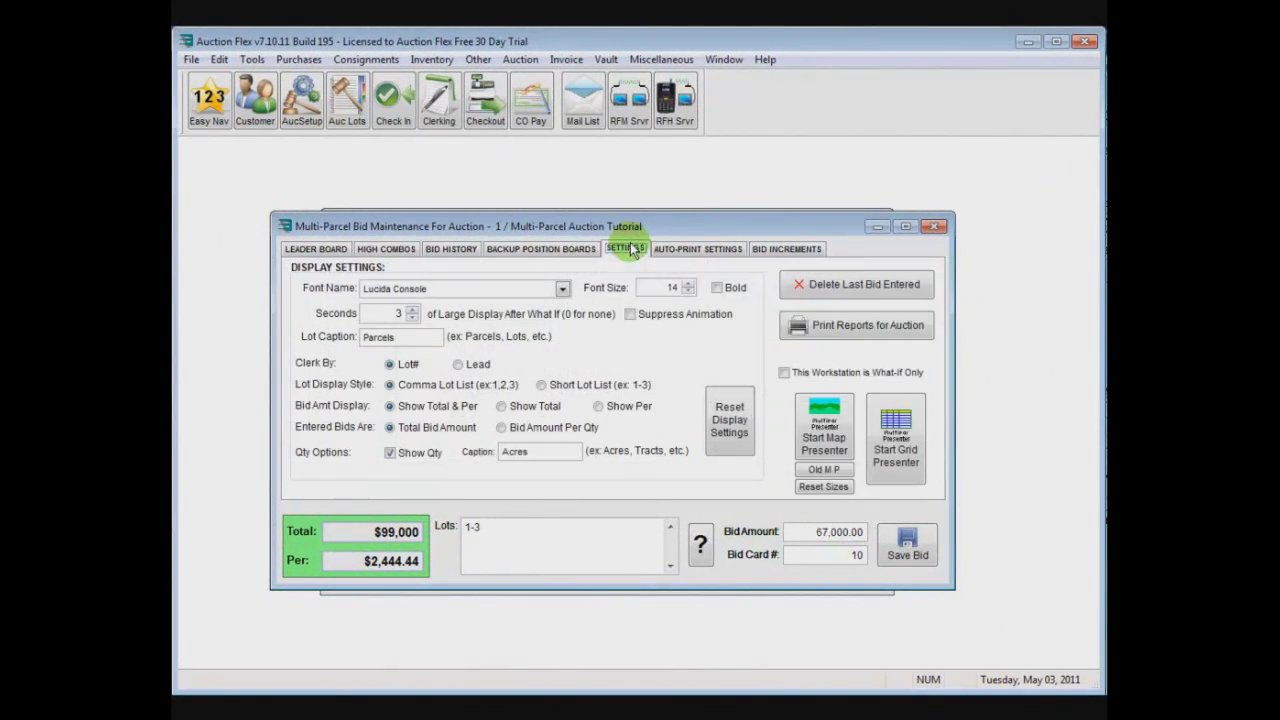
click(848, 333)
drag(702, 323, 700, 373)
click(697, 312)
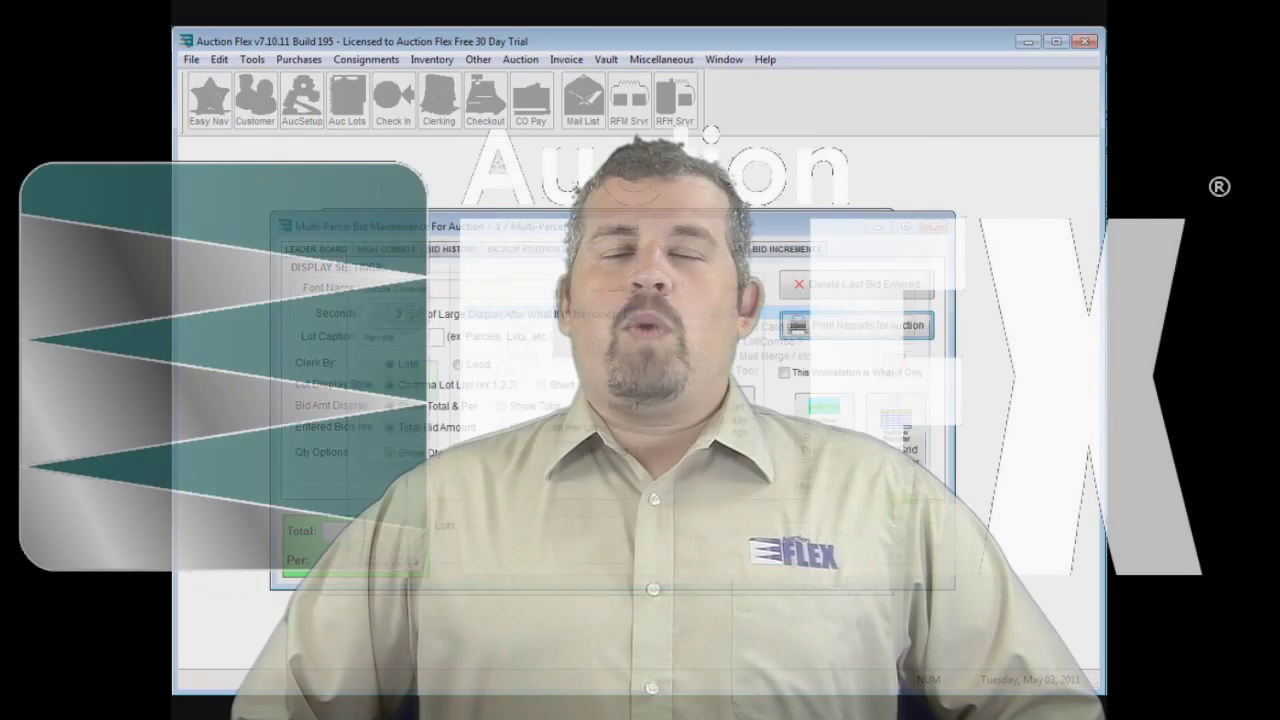